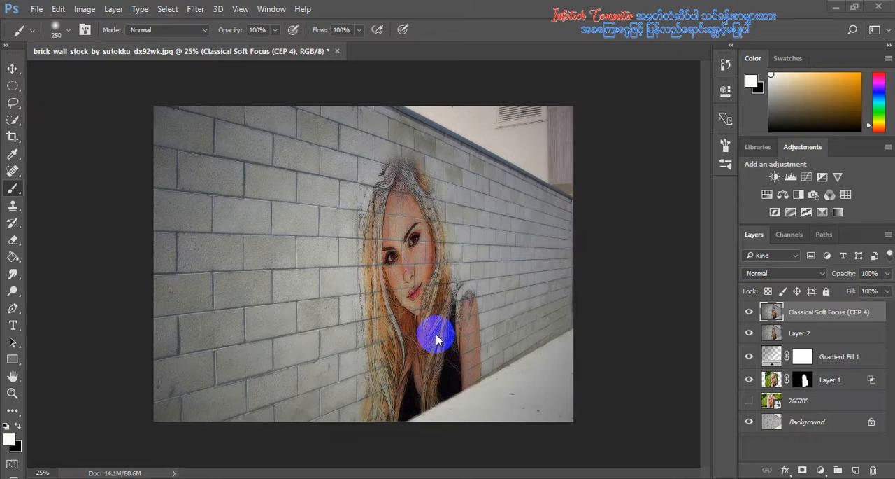
Show the two source images, brick_wall_stock_by_sutokku_dx92wk and 266705, in the Lesson 14 Graffiti Portrait Effect folder
left_click(315, 474)
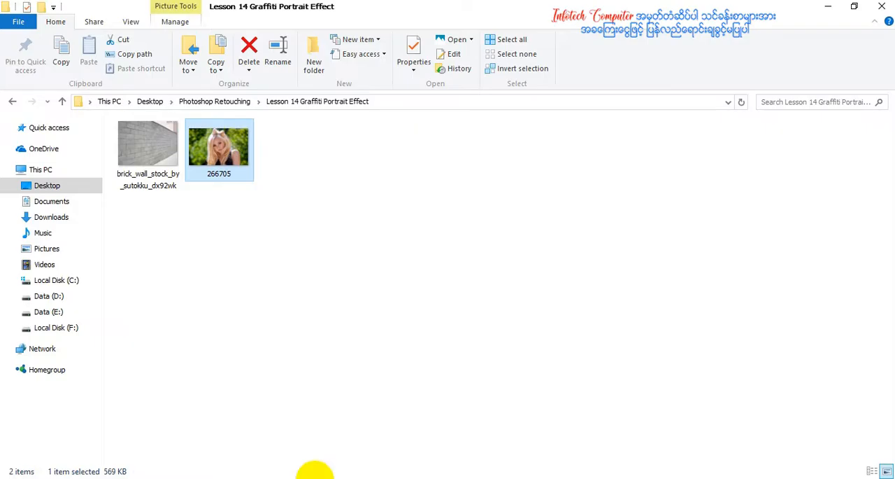
left_click(146, 134)
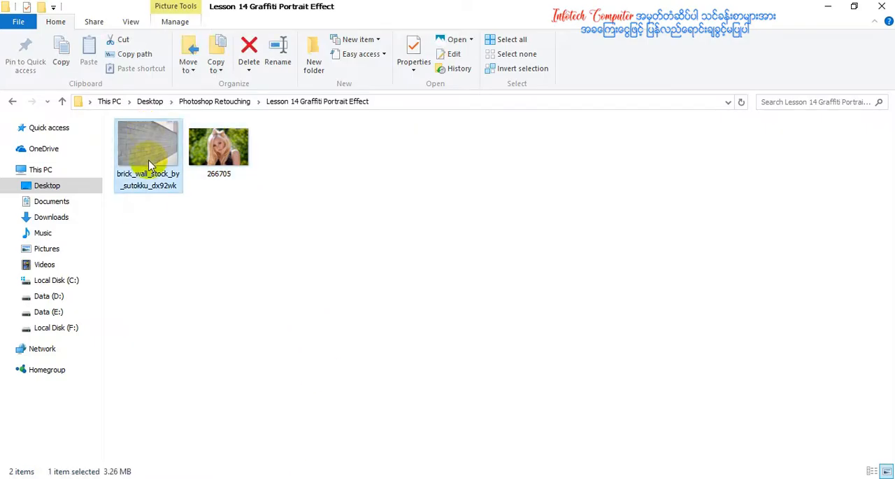
left_click(221, 167)
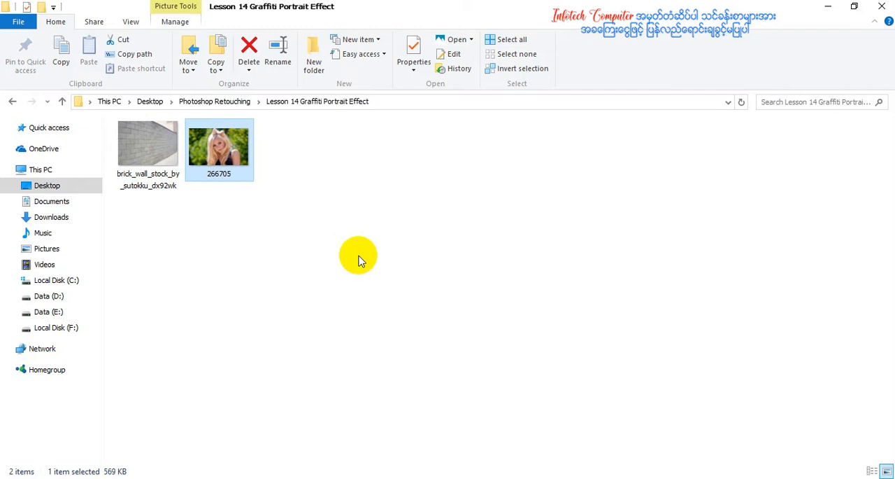
left_click(830, 6)
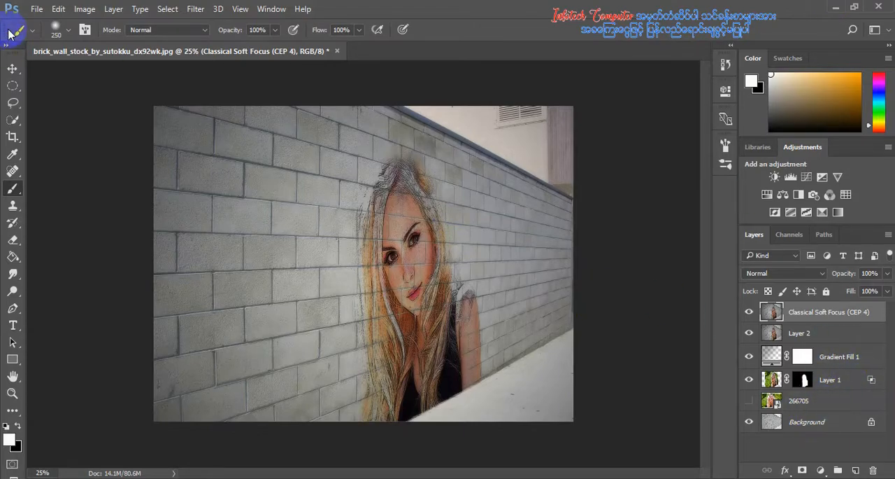
Open brick_wall_stock_by_sutokku_dx92wk from the Lesson 14 Graffiti Portrait Effect folder and close the earlier edited wall document without saving
left_click(32, 12)
left_click(43, 37)
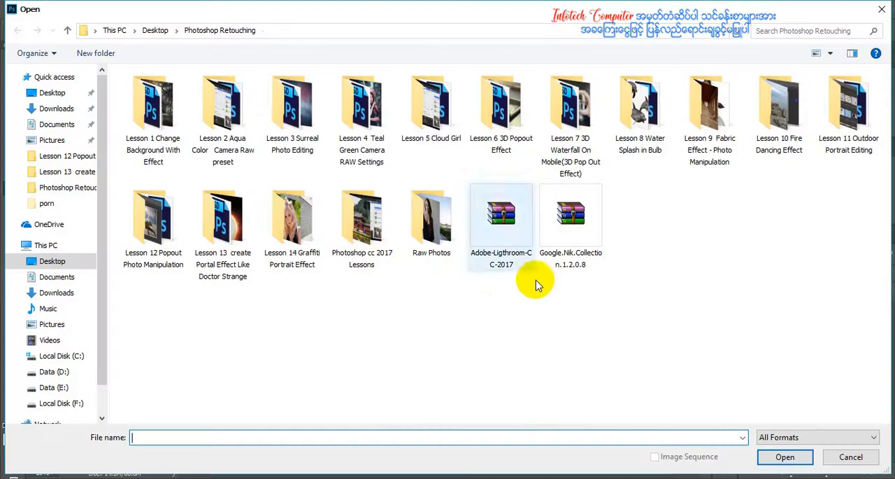
double_click(310, 244)
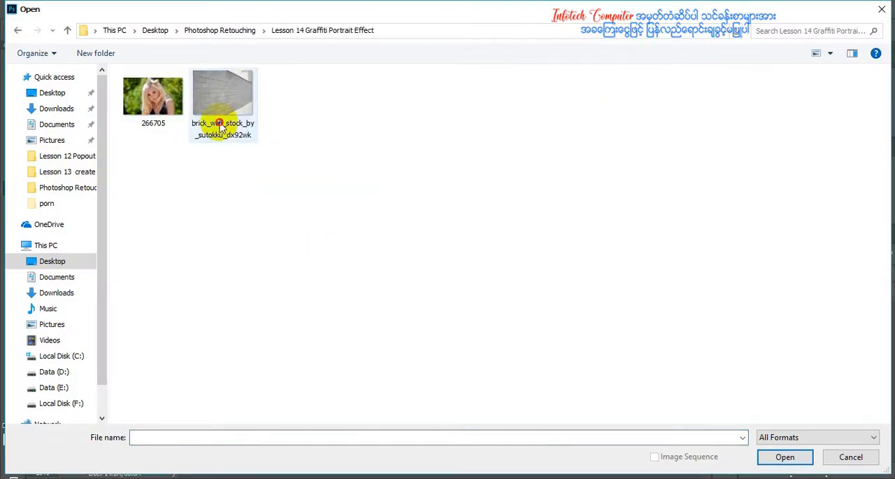
double_click(221, 126)
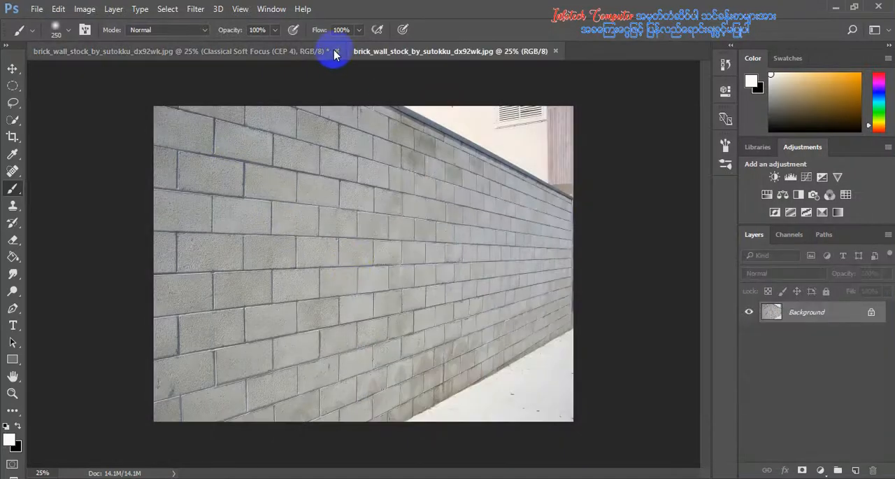
left_click(337, 51)
left_click(432, 188)
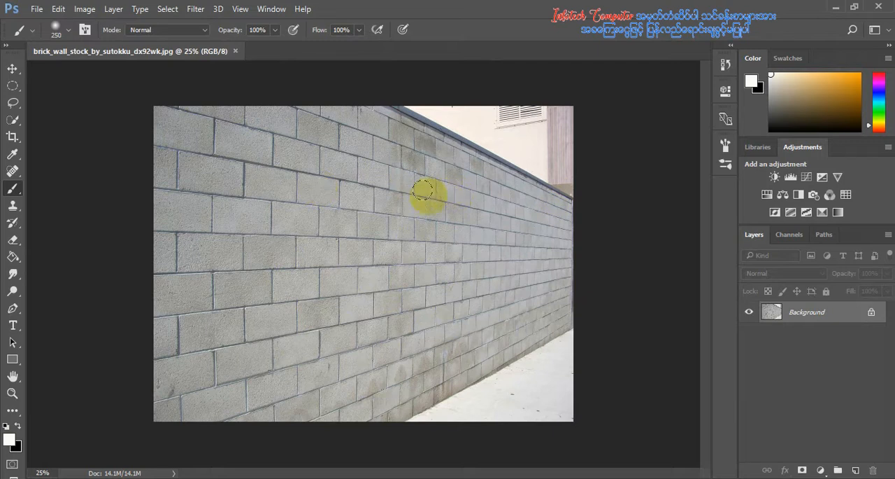
Place the portrait photo 266705 as an embedded image and enlarge it to cover most of the wall
left_click(36, 10)
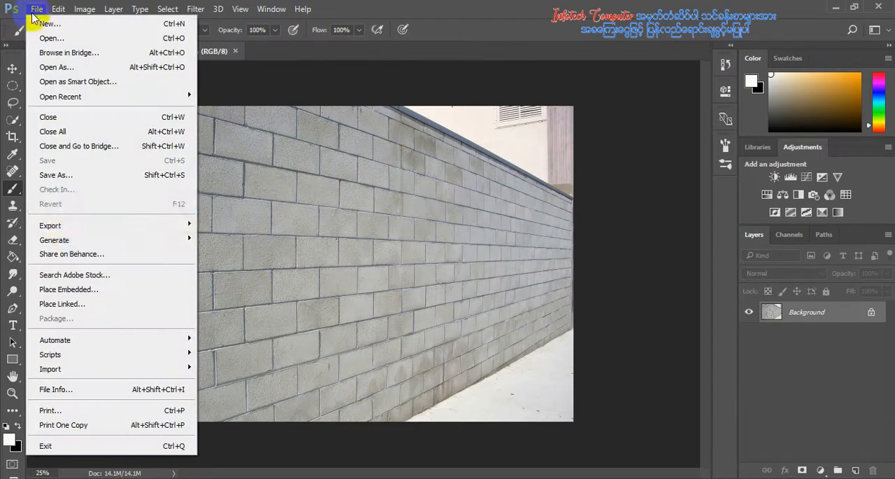
left_click(59, 289)
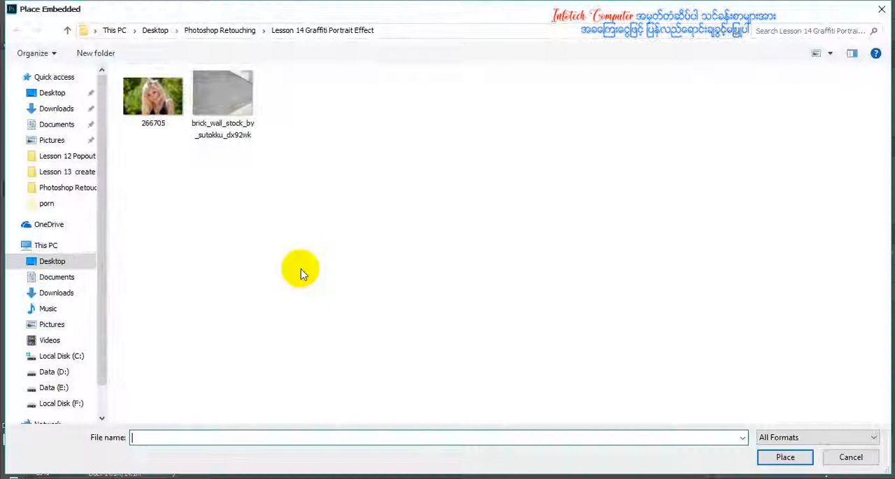
double_click(152, 96)
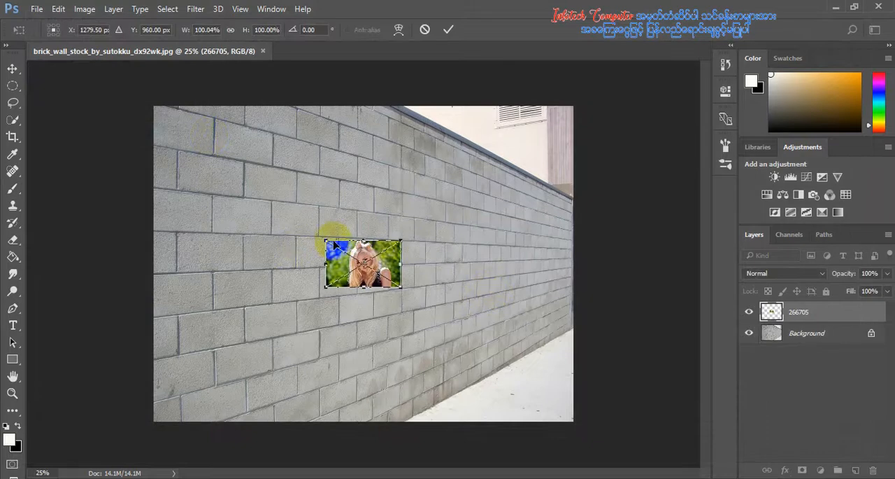
left_click_drag(326, 238, 139, 124)
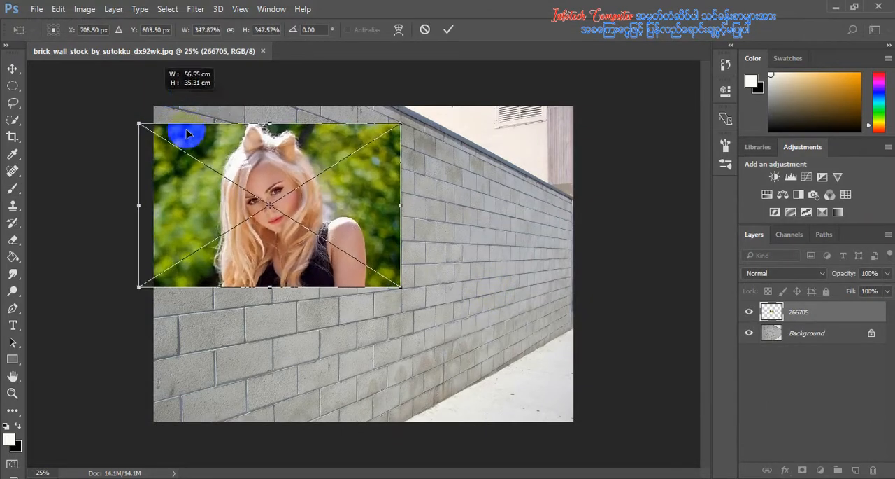
left_click_drag(396, 283, 523, 405)
left_click_drag(418, 250, 432, 264)
key("Return")
key("b")
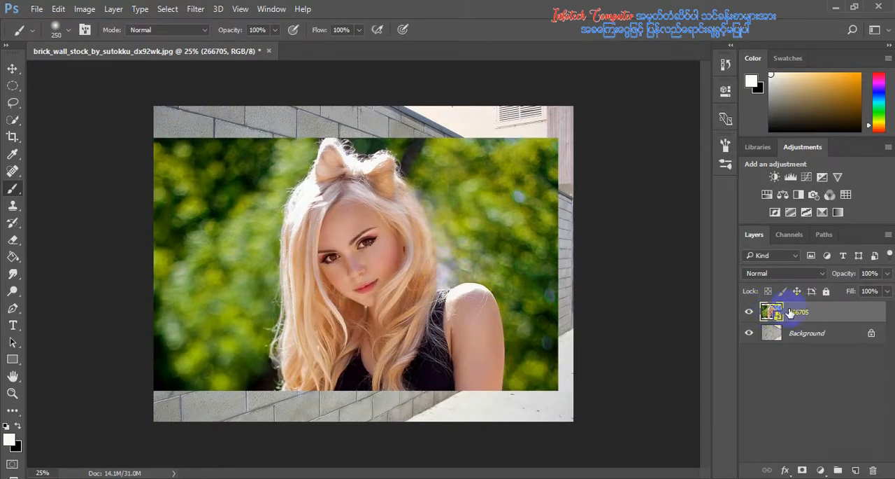
Rename the portrait photo's layer as model
double_click(800, 313)
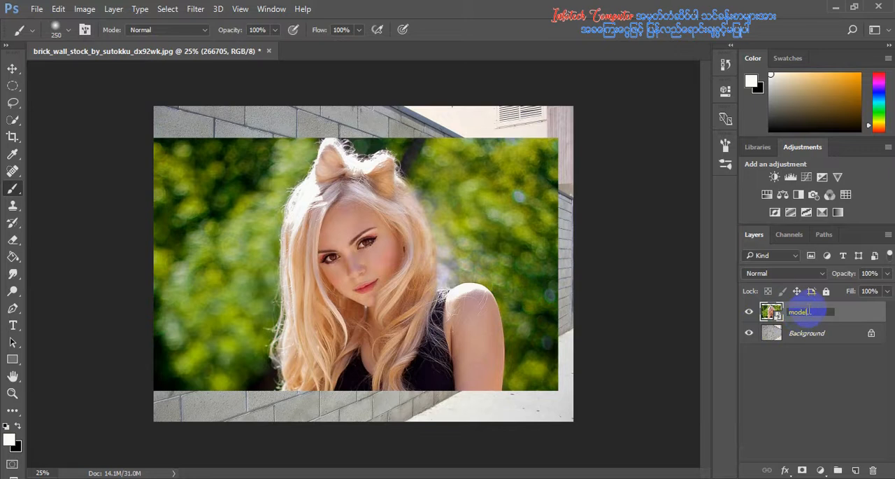
type("model")
key("Return")
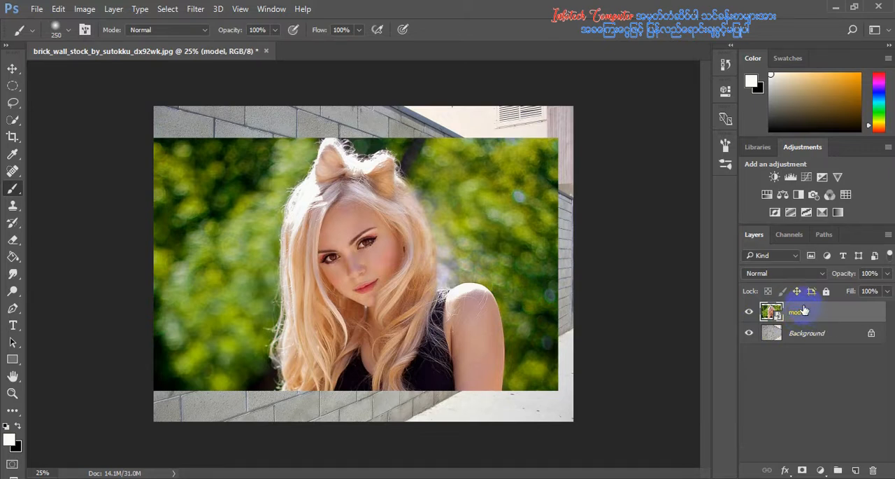
With the model image copied, add an empty layer above the model layer and hide the model layer
left_click_drag(792, 308, 852, 468)
left_click(854, 468)
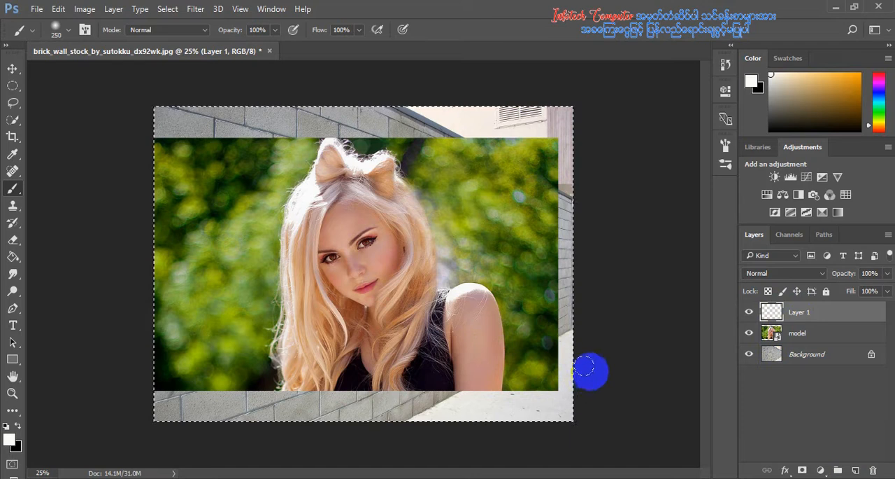
left_click(749, 334)
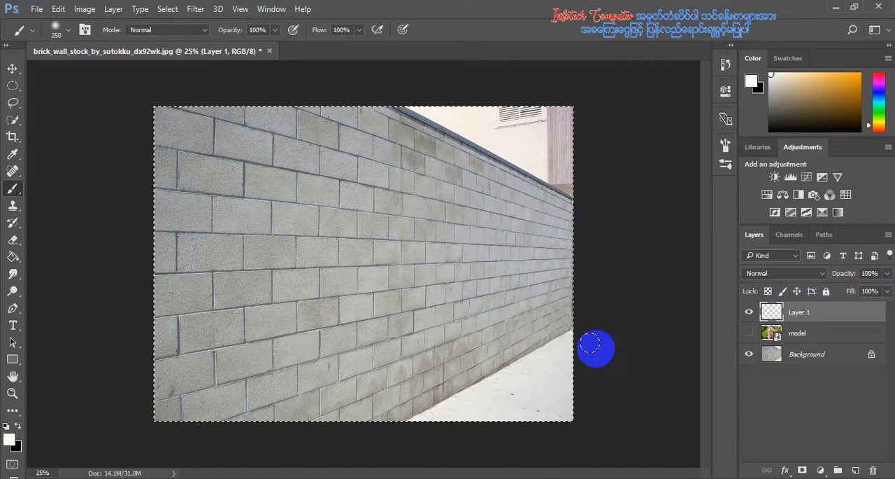
left_click(435, 361)
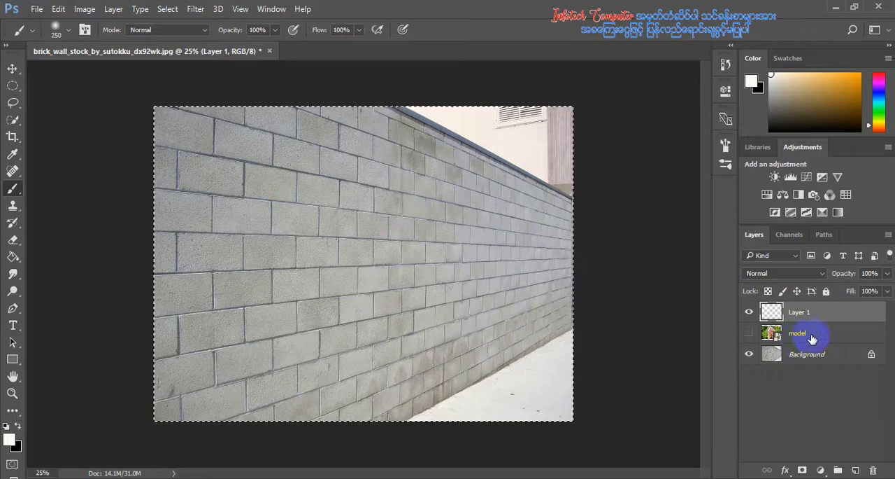
Start the Vanishing Point filter and create a four-corner perspective plane along the brick wall, extending beyond the image on its near side
left_click(196, 10)
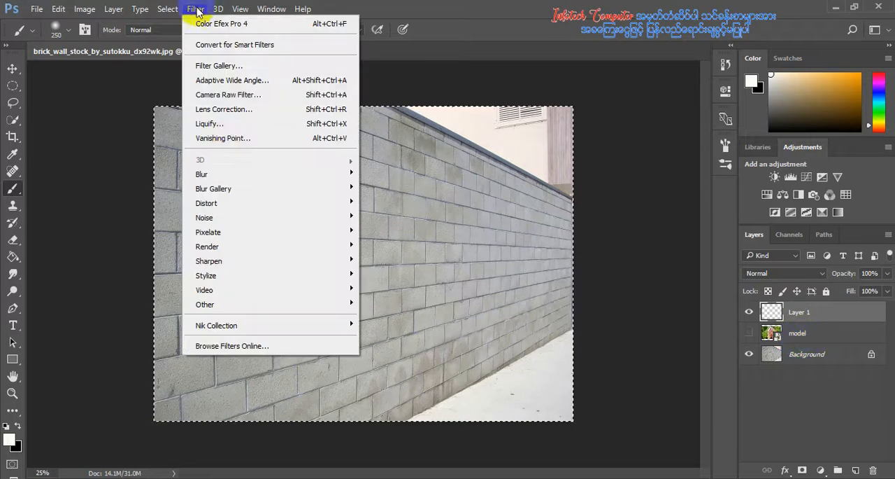
left_click(235, 144)
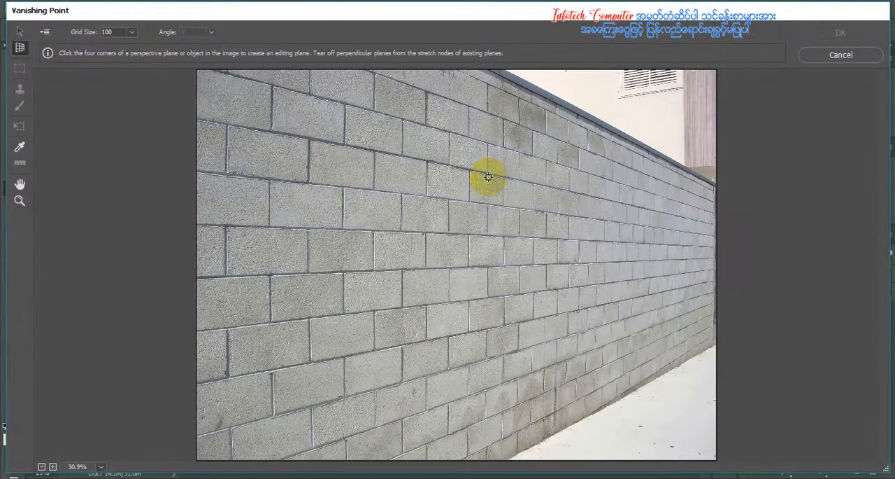
key("ctrl+minus")
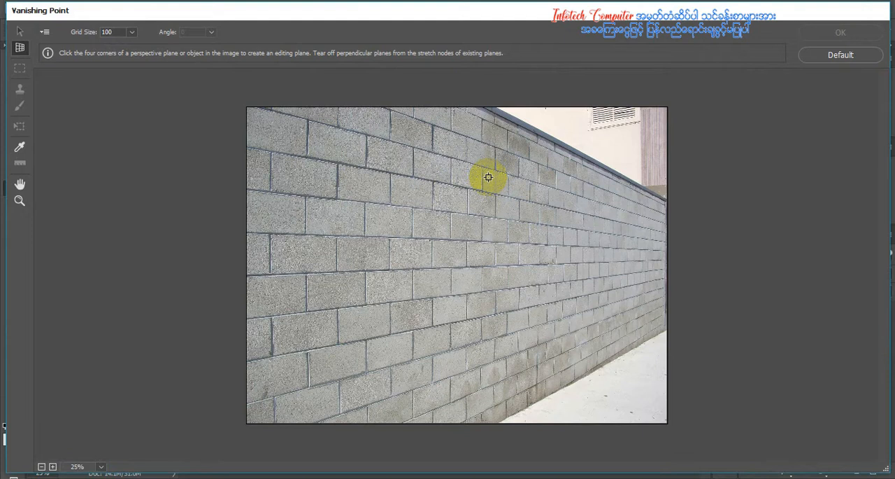
left_click(470, 128, "alt")
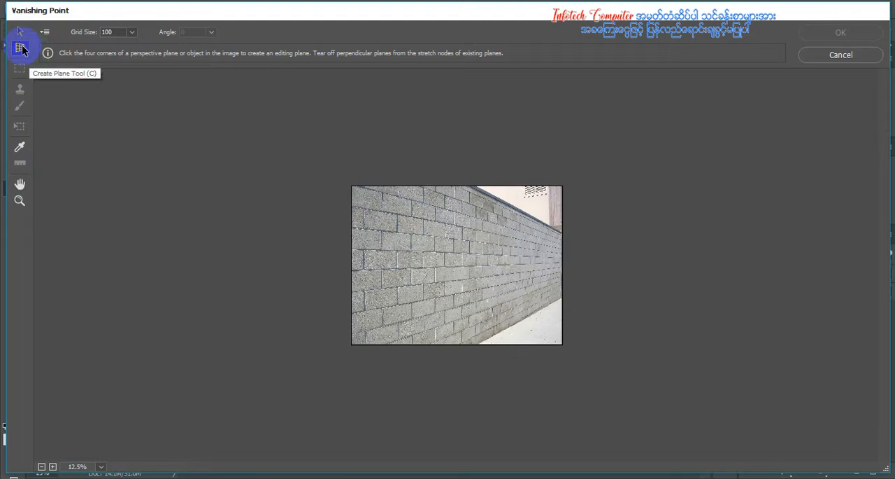
left_click(559, 230)
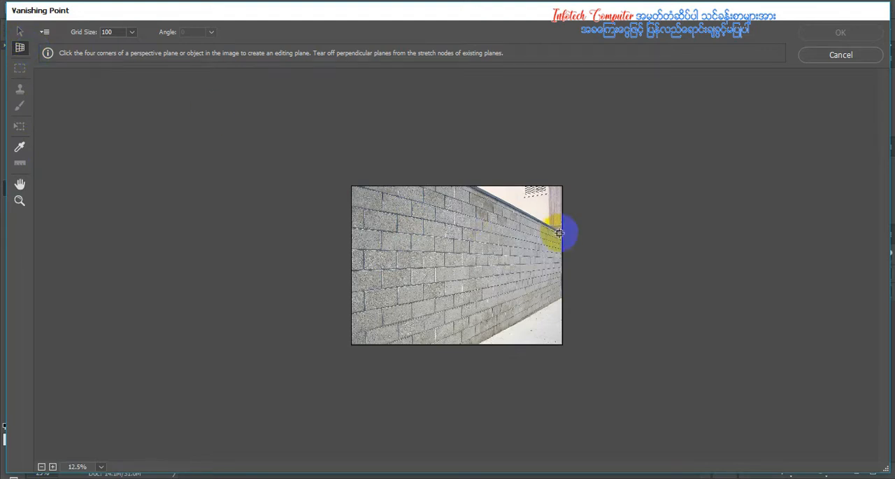
left_click(560, 233)
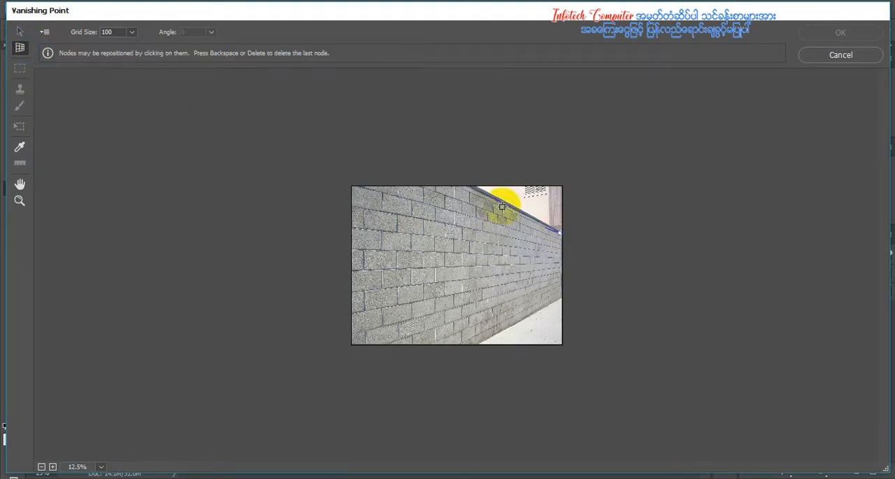
left_click(303, 100)
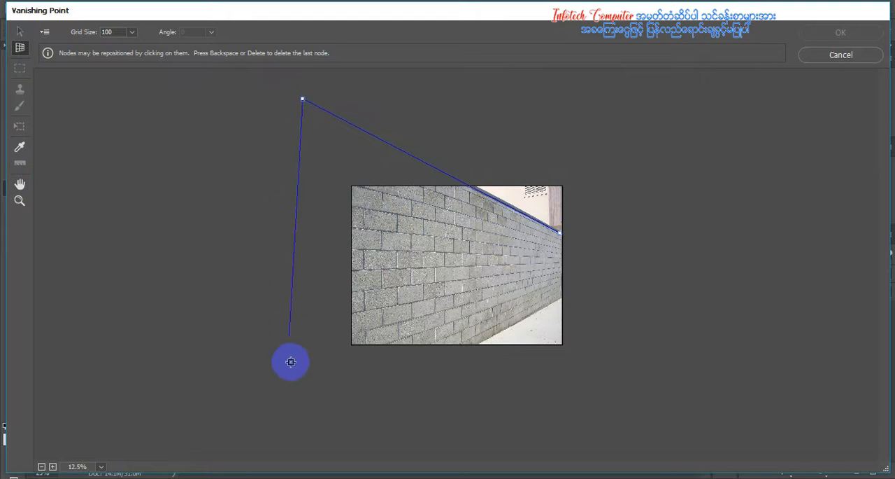
left_click(303, 432)
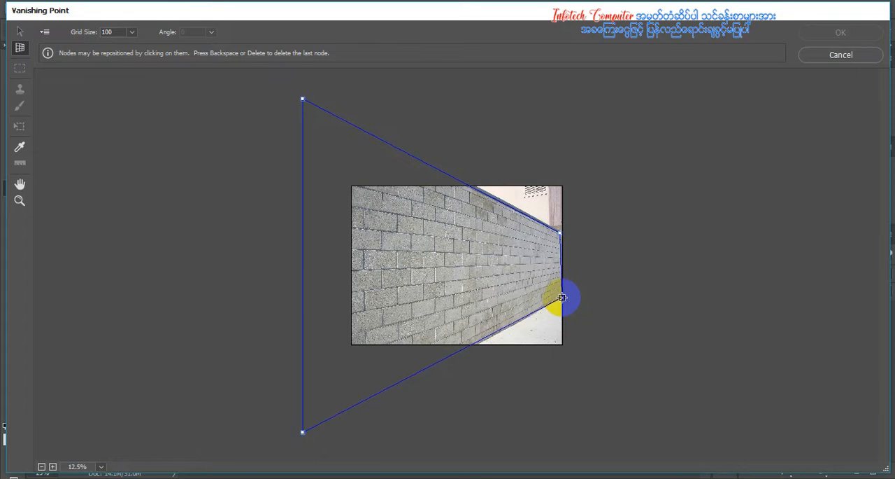
left_click(562, 297)
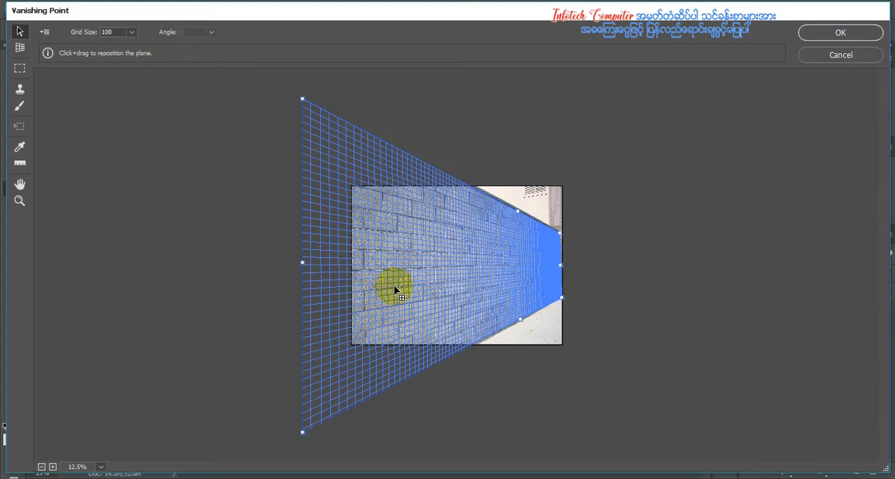
Paste the copied portrait into Vanishing Point and move it into the wall's perspective plane in transform mode
key("alt")
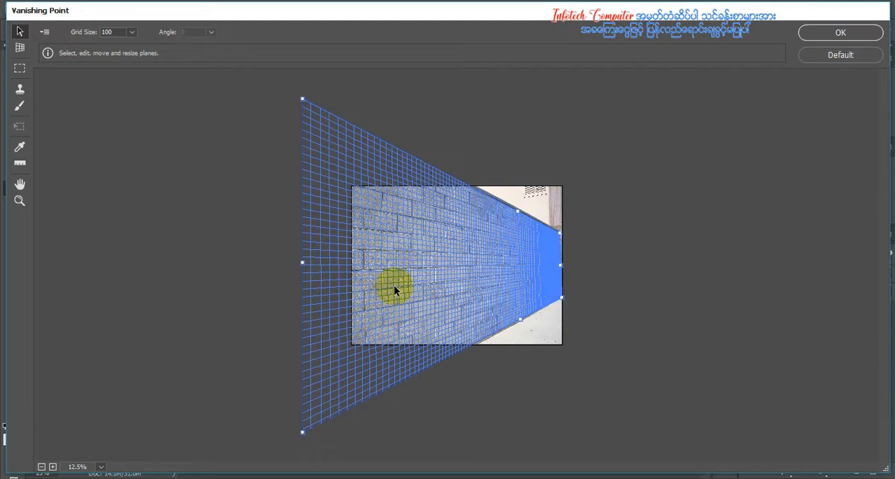
key("ctrl+v")
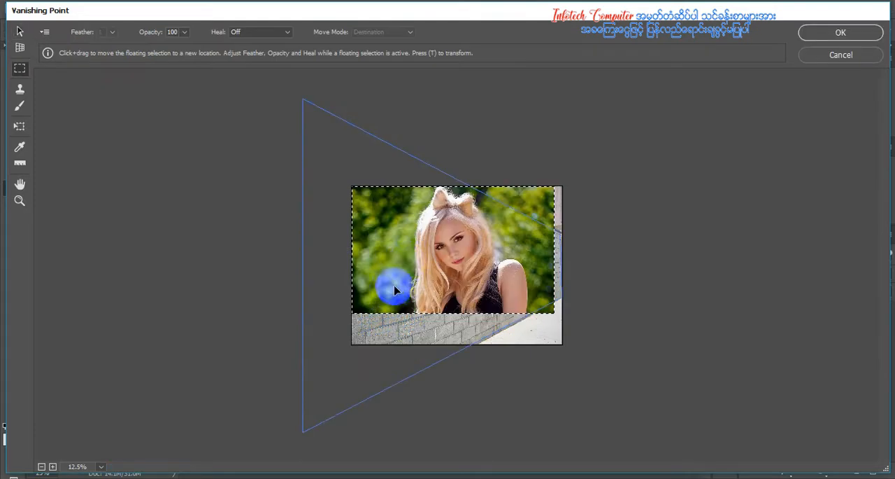
left_click_drag(396, 288, 409, 263)
key("alt")
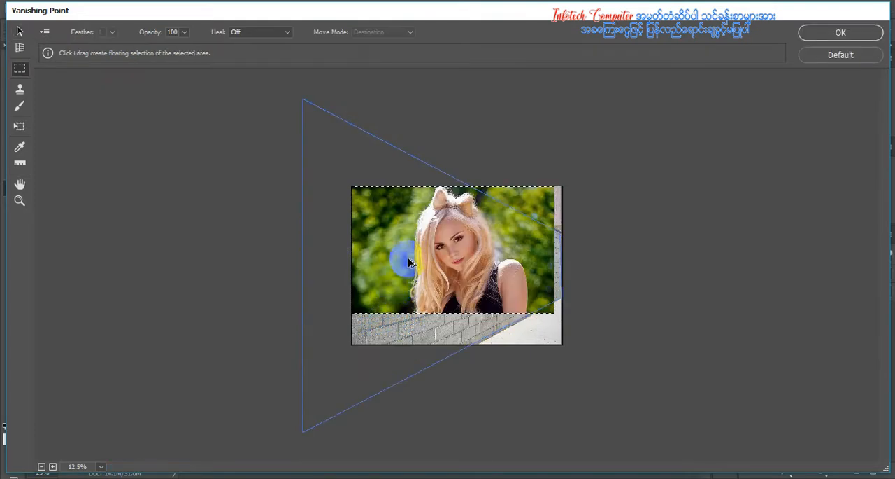
key("t")
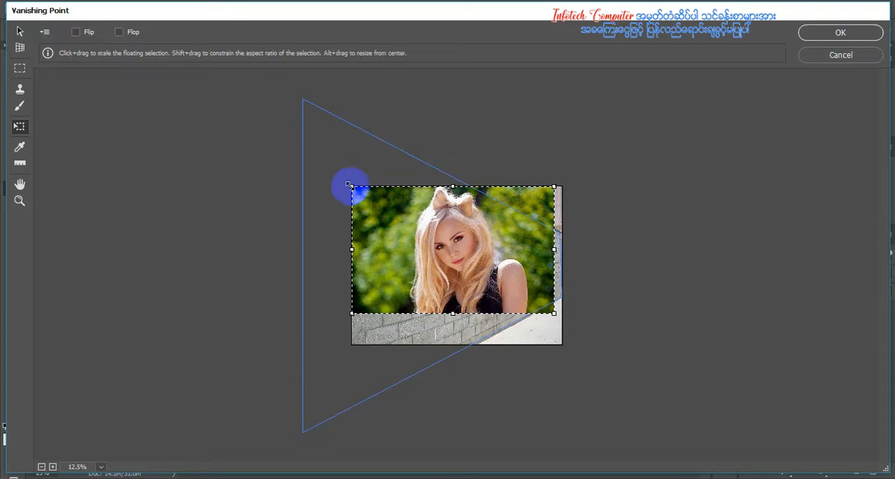
mouse_move(495, 262)
left_mouse_down()
mouse_move(479, 278)
mouse_move(476, 272)
mouse_move(510, 268)
mouse_move(500, 266)
left_mouse_up()
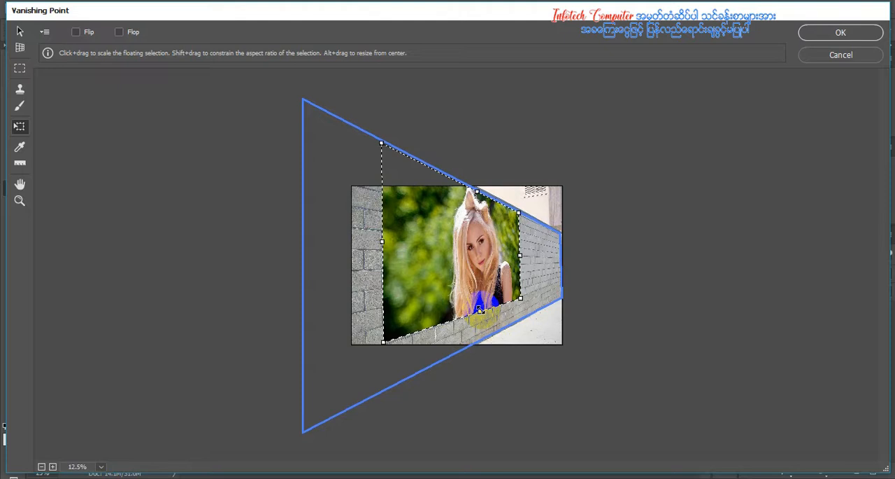
Stretch the pasted portrait down to the plane's lower edge and out to its near edge, keeping the woman on the wall's far half
left_click_drag(479, 308, 482, 337)
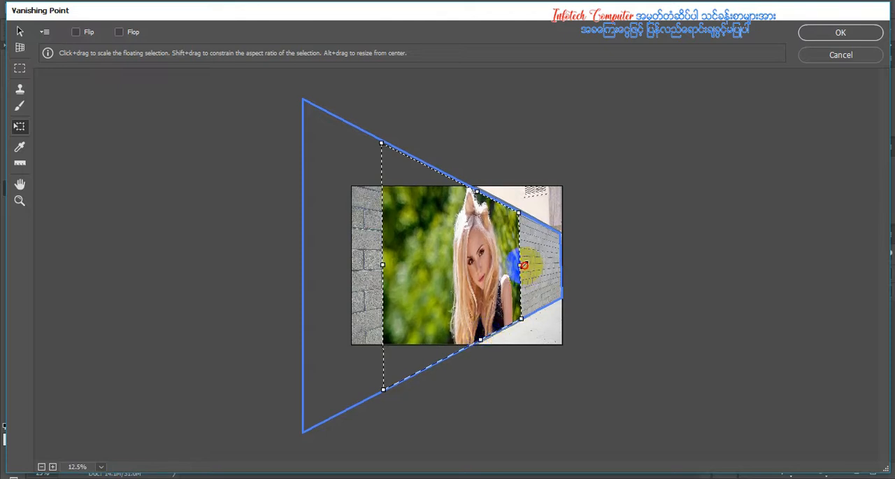
left_click_drag(523, 264, 491, 266)
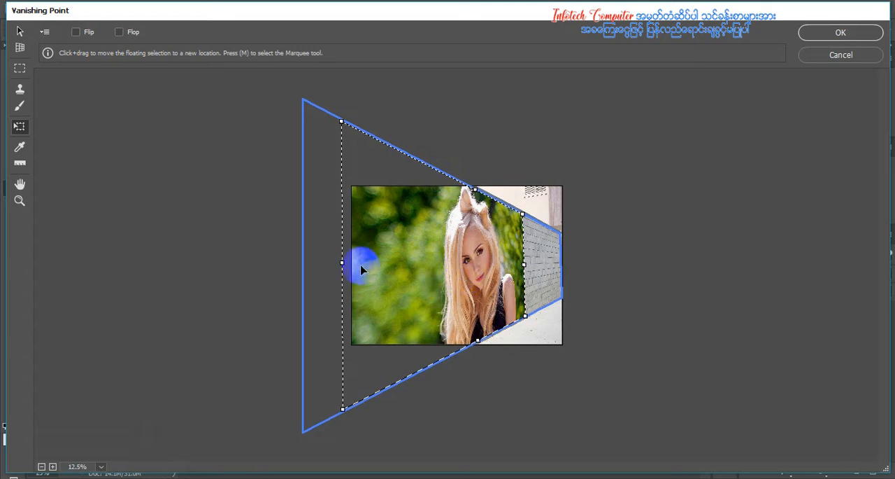
left_click_drag(340, 263, 294, 280)
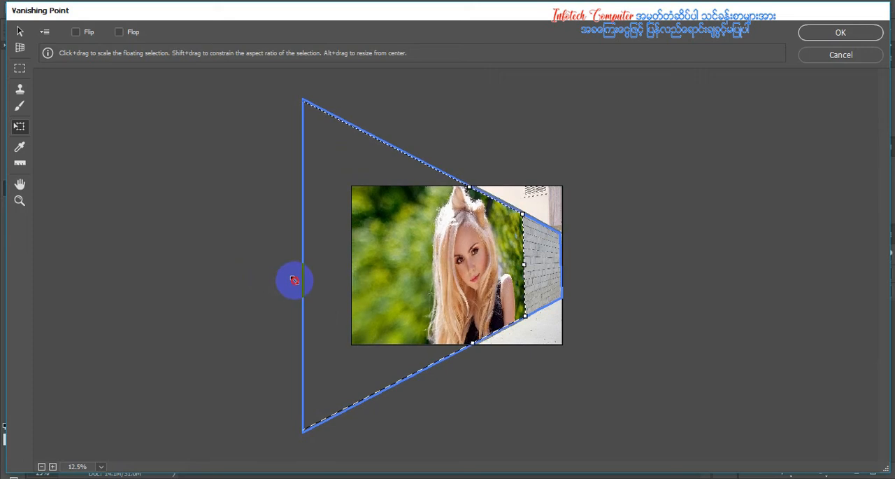
Apply the Vanishing Point projection to Layer 1 and clear the selection around the image
left_click(839, 37)
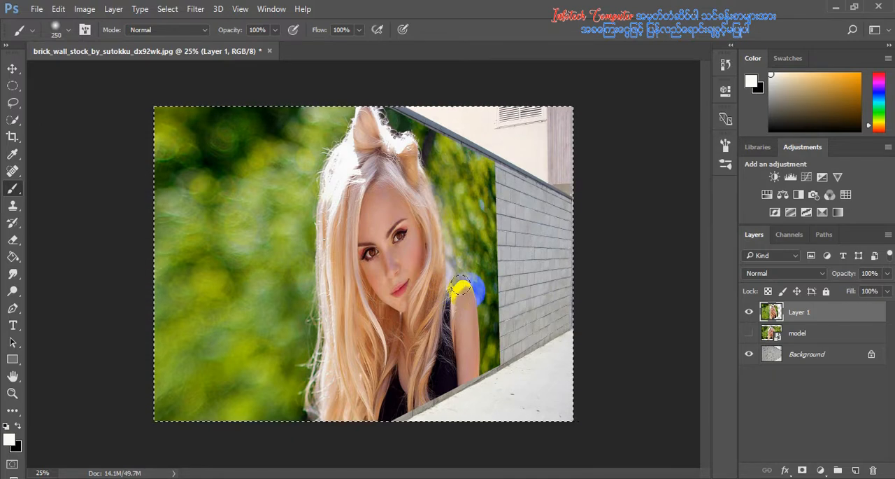
key("ctrl+d")
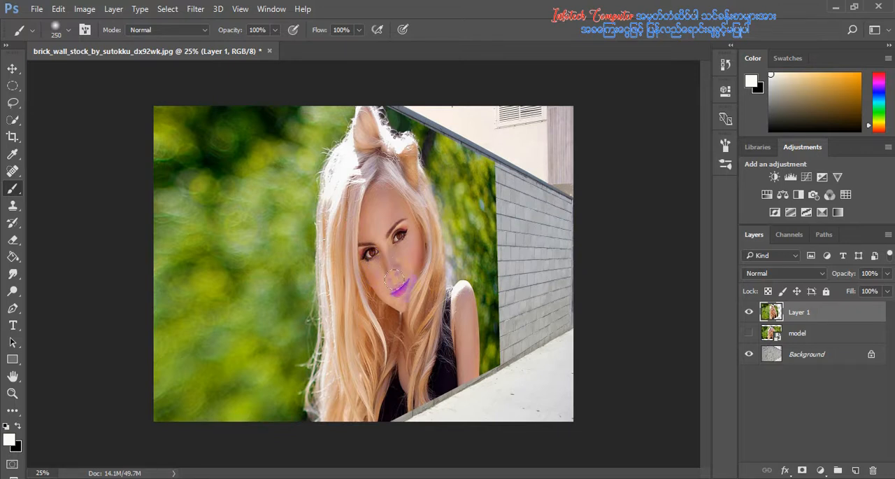
key("ctrl+z")
Quick-select the woman and the background strip on the wall's far side of her, and turn the selection into a mask on Layer 1
left_click_drag(21, 128, 60, 126)
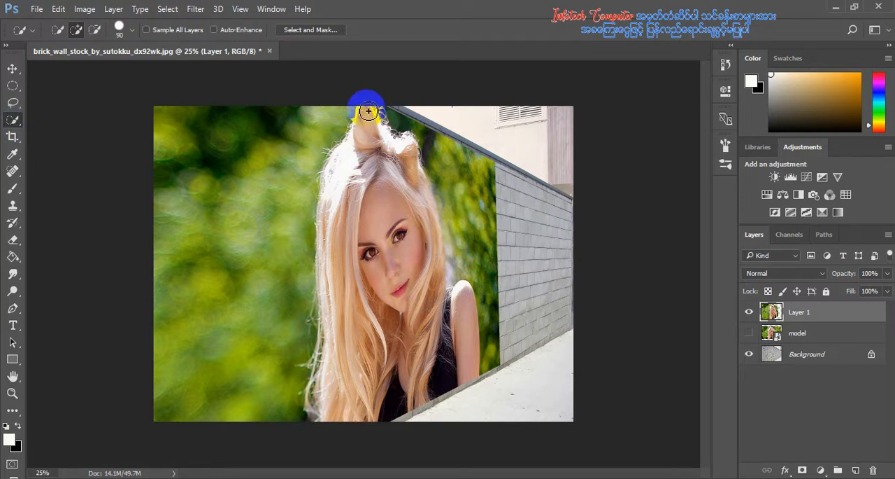
mouse_move(368, 111)
left_mouse_down()
mouse_move(405, 163)
mouse_move(433, 276)
mouse_move(442, 294)
mouse_move(461, 298)
mouse_move(434, 336)
mouse_move(312, 414)
left_mouse_up()
left_click_drag(411, 397, 434, 387)
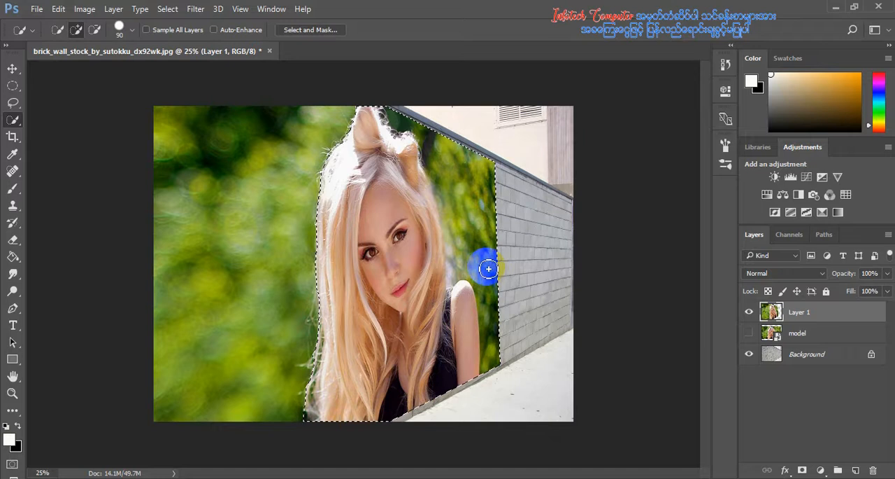
left_click(802, 470)
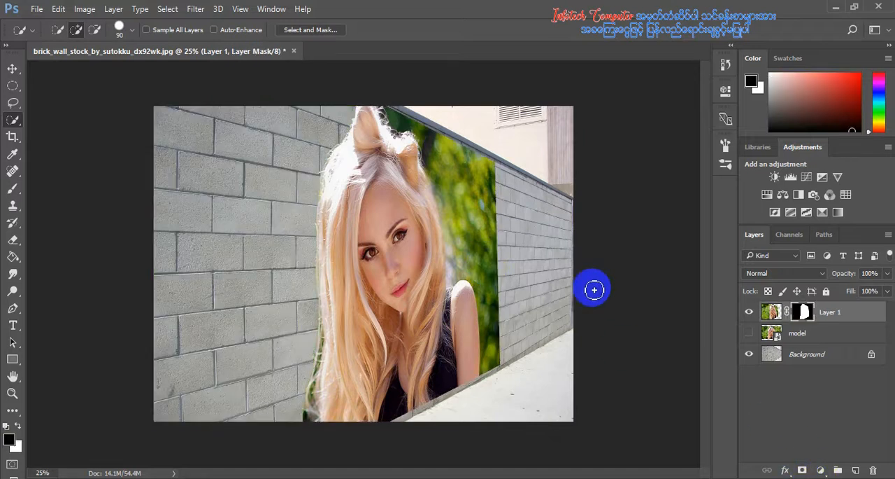
Free-transform Layer 1, stretching the portrait downward to 102.50% height so it meets the wall's base, and apply the transform
key("ctrl+plus")
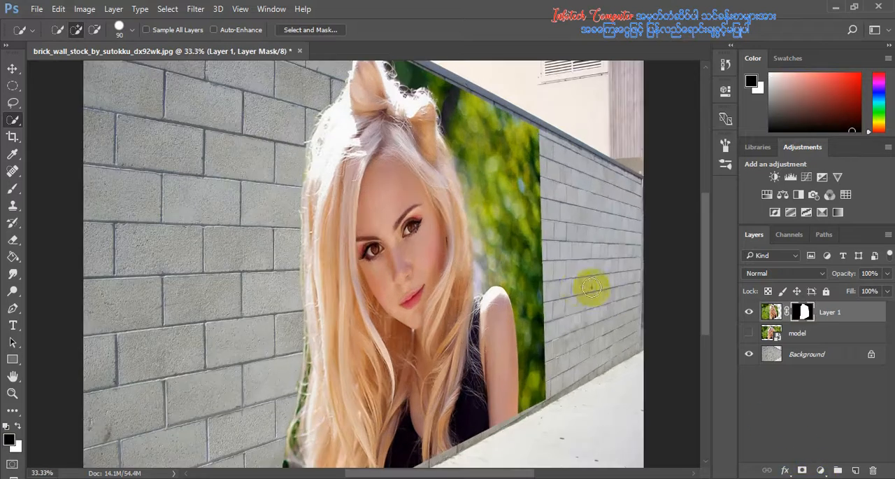
key("ctrl+t")
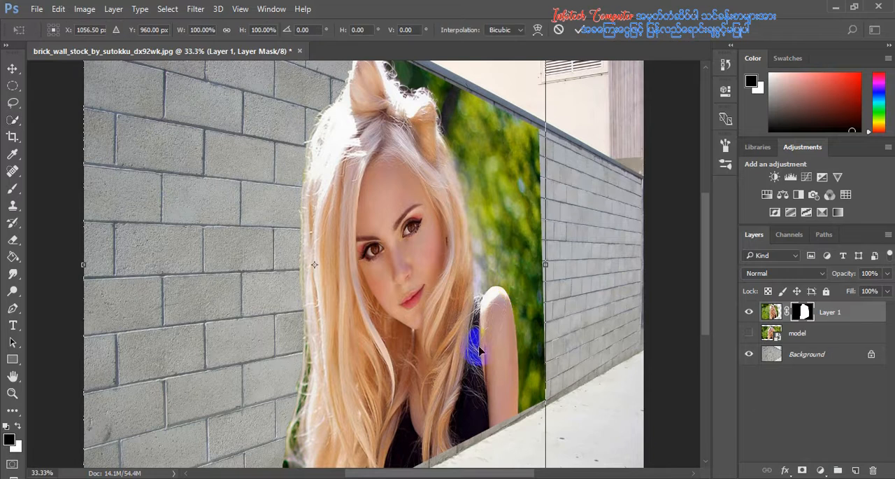
key("ctrl+minus")
key("ctrl+minus")
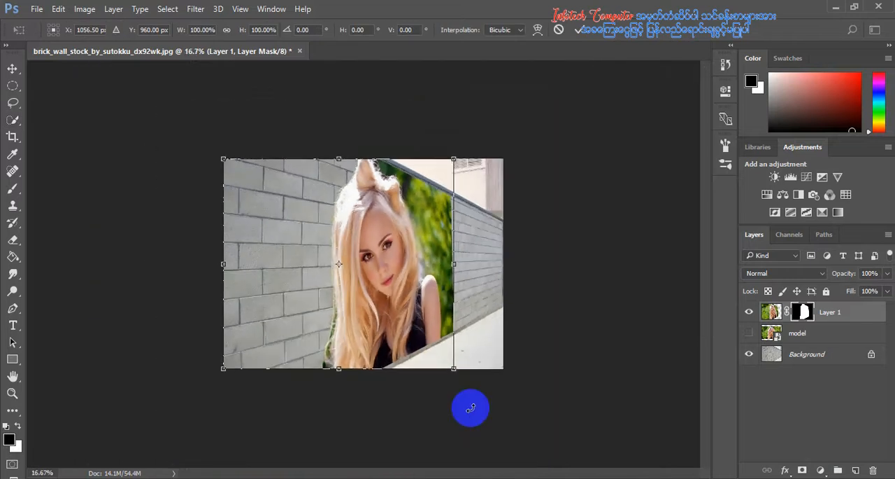
left_click_drag(337, 373, 337, 378)
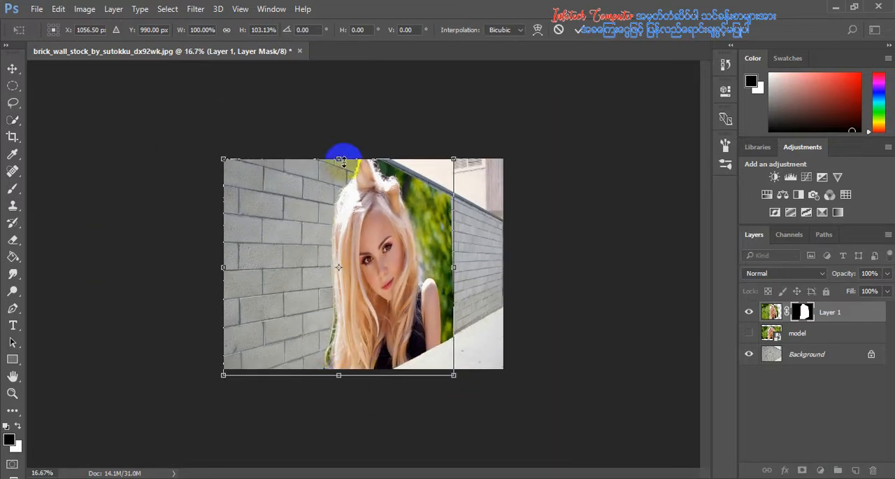
left_click_drag(341, 154, 345, 156)
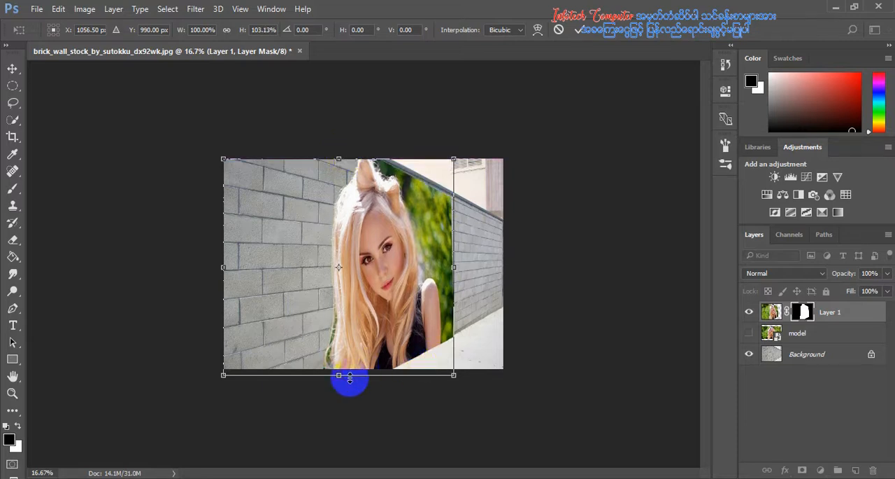
left_click_drag(338, 375, 337, 377)
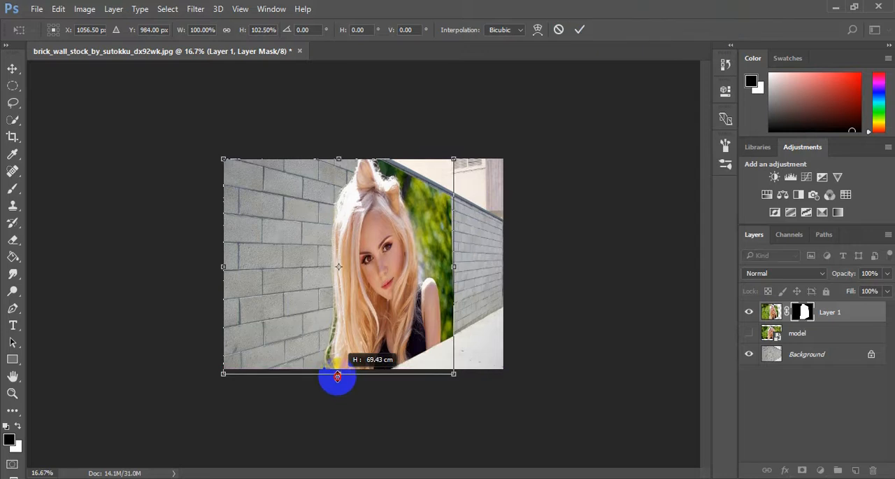
left_click(579, 29)
key("w")
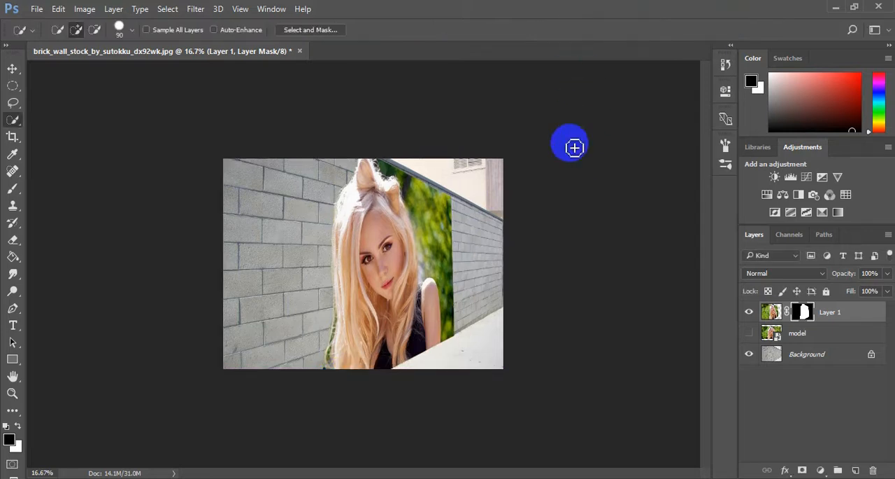
Brush black on Layer 1's mask to hide the green background between the woman and the far end of the wall
key("ctrl+plus")
key("ctrl+plus")
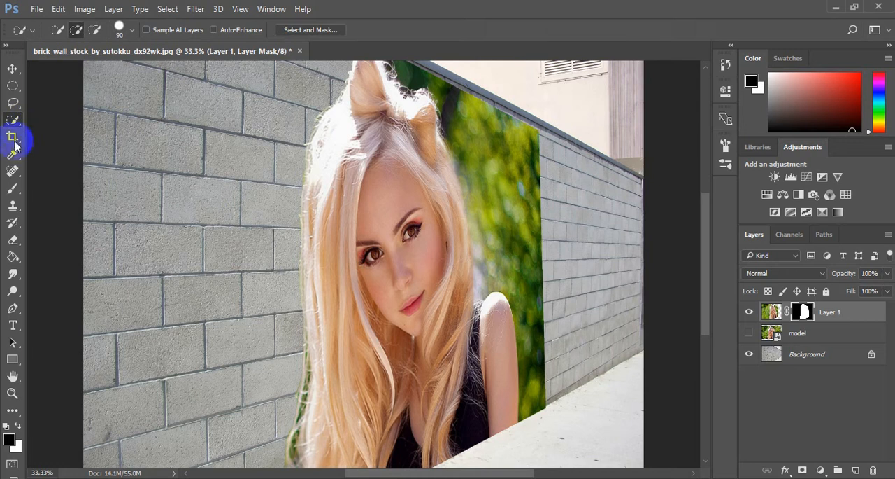
left_click(13, 189)
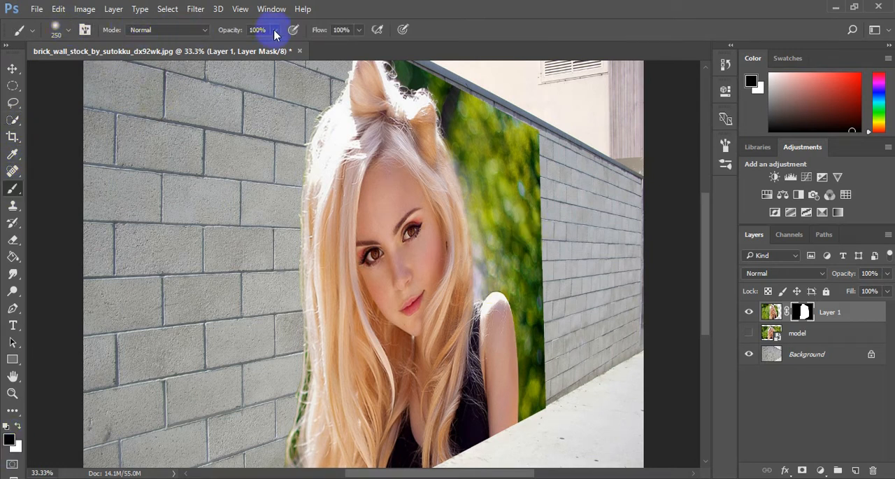
mouse_move(545, 150)
left_mouse_down()
mouse_move(539, 169)
mouse_move(486, 137)
mouse_move(516, 202)
mouse_move(542, 371)
mouse_move(539, 413)
mouse_move(529, 300)
mouse_move(516, 266)
mouse_move(499, 256)
mouse_move(466, 115)
mouse_move(447, 77)
mouse_move(408, 50)
mouse_move(447, 70)
mouse_move(453, 104)
mouse_move(490, 160)
left_mouse_up()
key("bracketleft")
key("bracketleft")
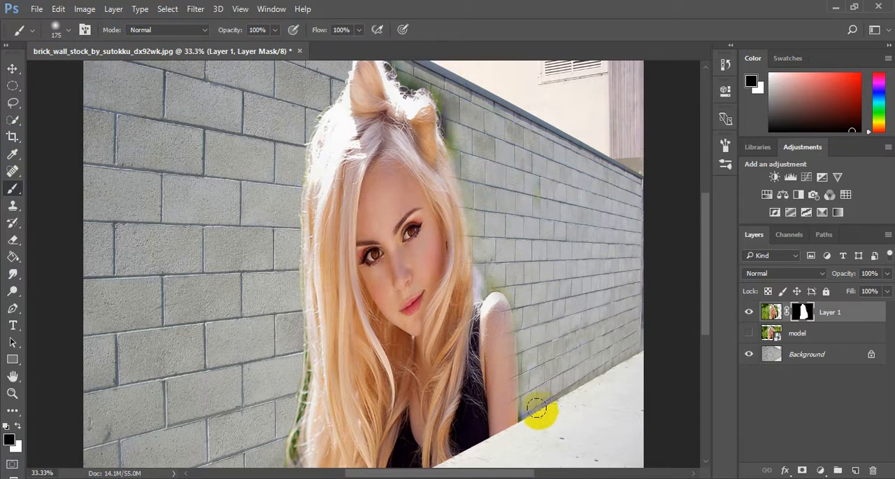
Clean up the mask with a 125 px black brush, removing the green fringe along the woman's arm, shoulder and hair facing the far wall
key("bracketleft")
key("bracketleft")
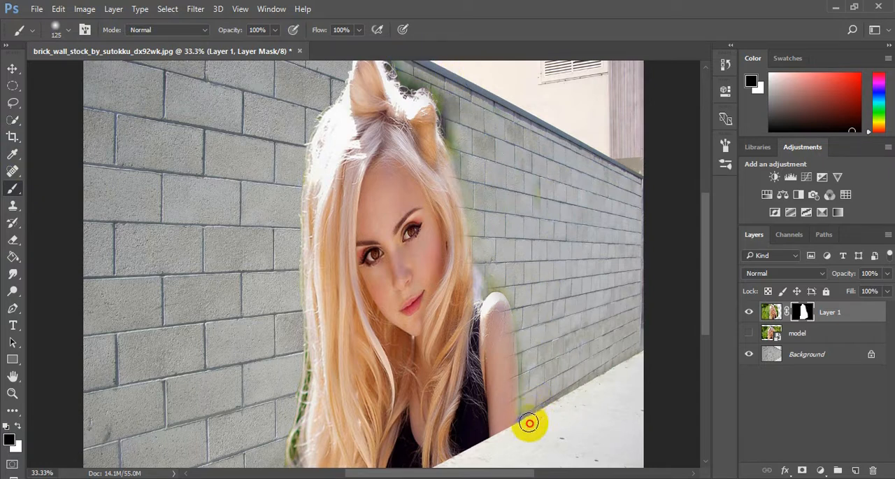
mouse_move(527, 422)
left_mouse_down()
mouse_move(524, 307)
mouse_move(501, 279)
mouse_move(486, 286)
mouse_move(477, 196)
mouse_move(447, 95)
mouse_move(418, 85)
mouse_move(398, 58)
mouse_move(421, 69)
left_mouse_up()
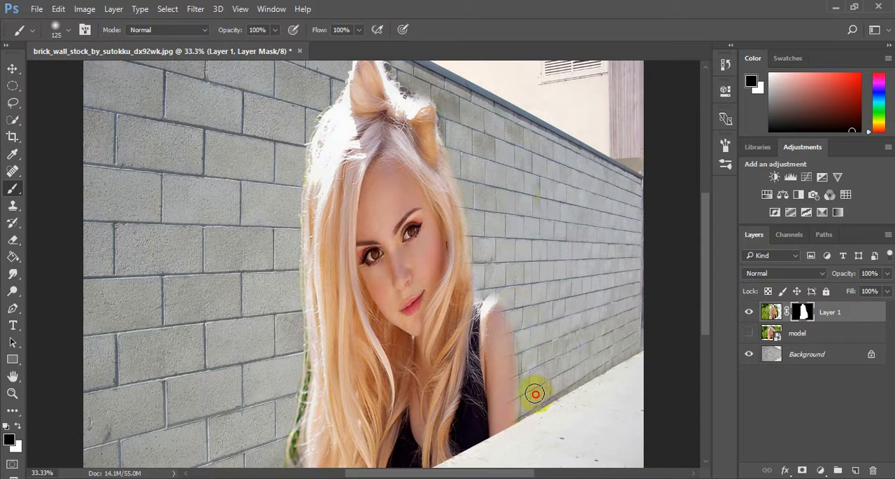
left_click_drag(530, 417, 540, 380)
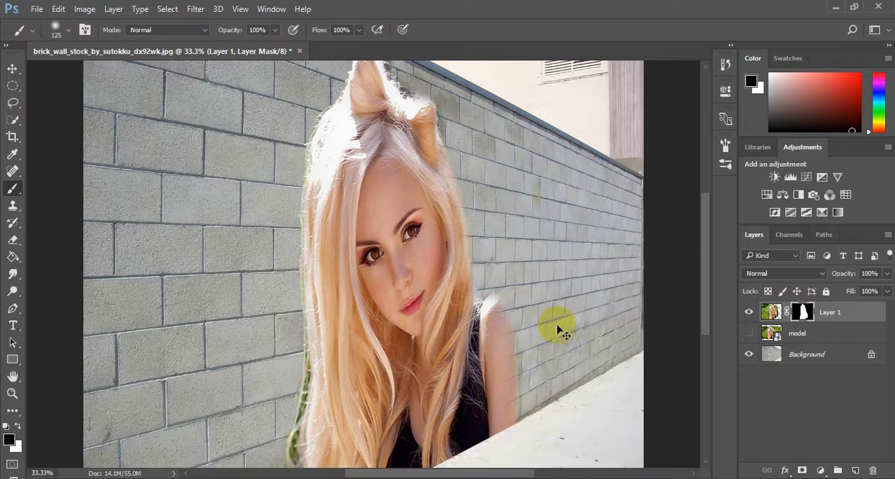
mouse_move(528, 418)
left_mouse_down()
mouse_move(520, 292)
mouse_move(483, 236)
mouse_move(452, 114)
mouse_move(430, 78)
mouse_move(404, 66)
left_mouse_up()
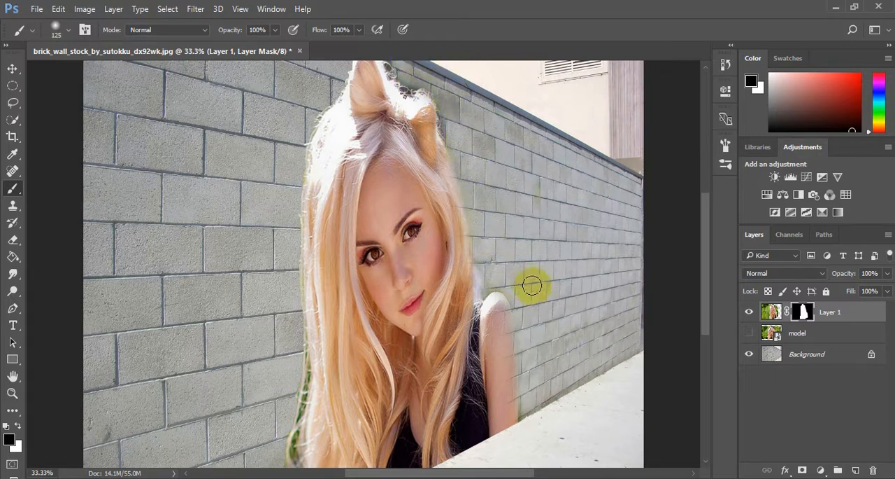
Set Layer 1's blend mode to Multiply so the brick texture shows through the portrait
key("ctrl+minus")
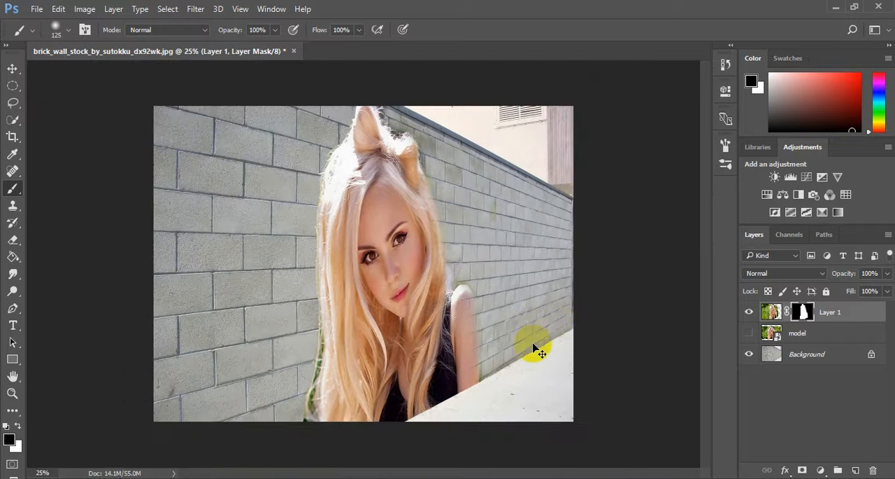
key("ctrl+minus")
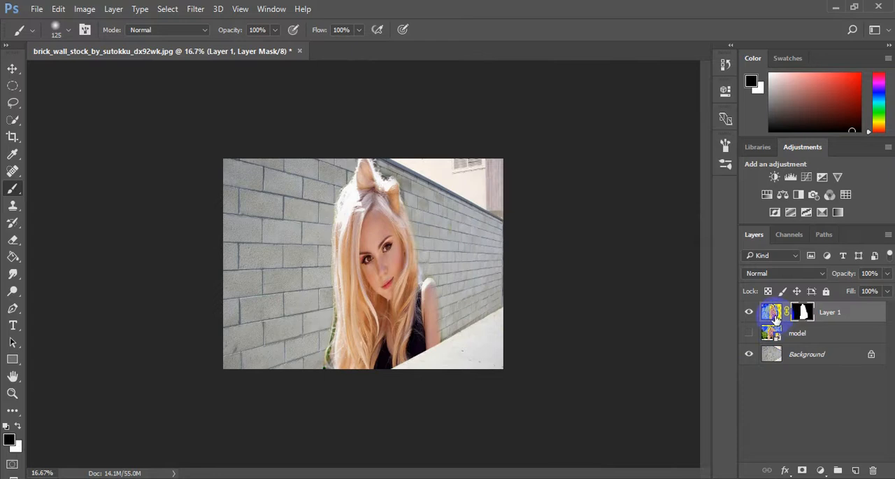
left_click_drag(796, 274, 795, 55)
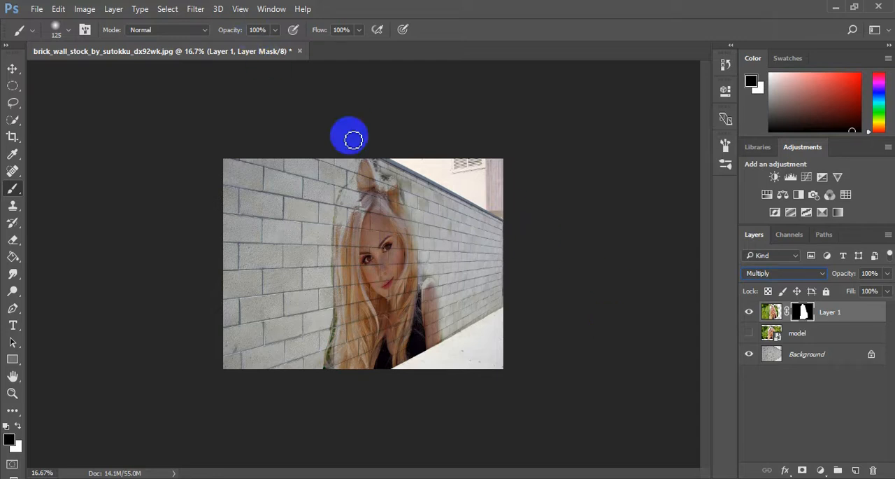
left_click(202, 10)
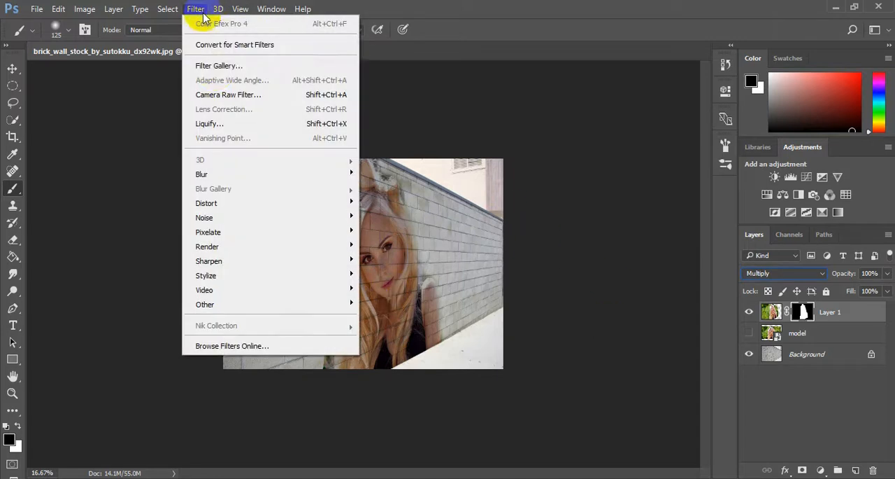
left_click(219, 66)
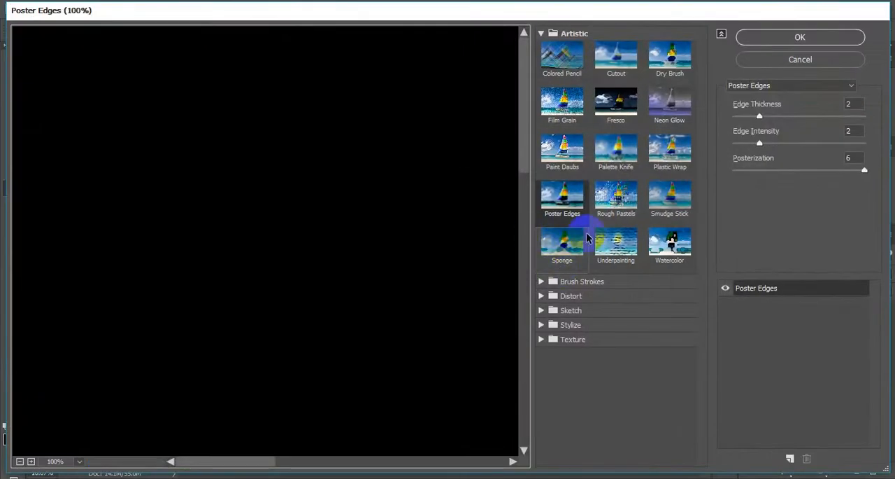
key("ctrl+minus")
key("ctrl+minus")
key("ctrl+minus")
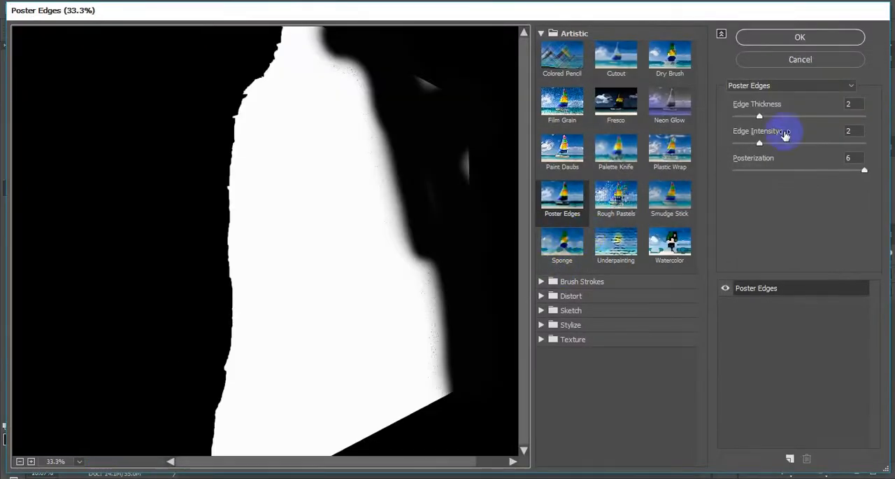
left_click(798, 59)
Target Layer 1's image instead of its mask and choose the Poster Edges effect in the Filter Gallery
left_click(773, 312)
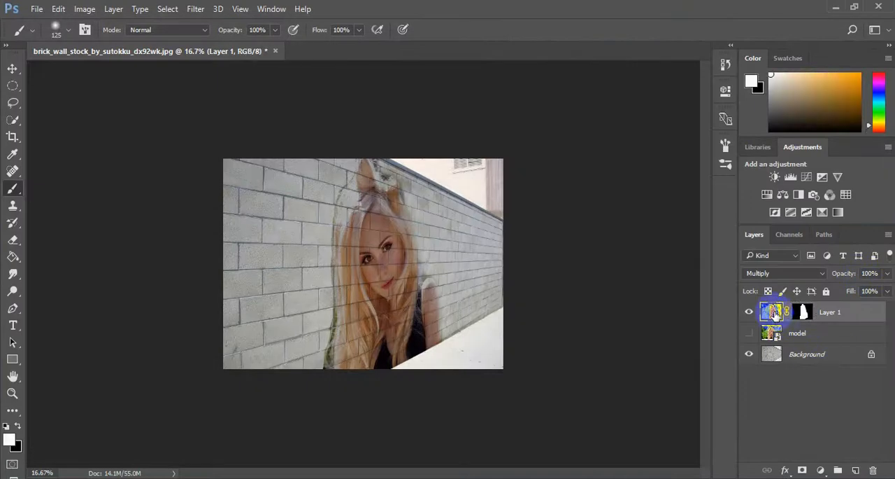
left_click(196, 9)
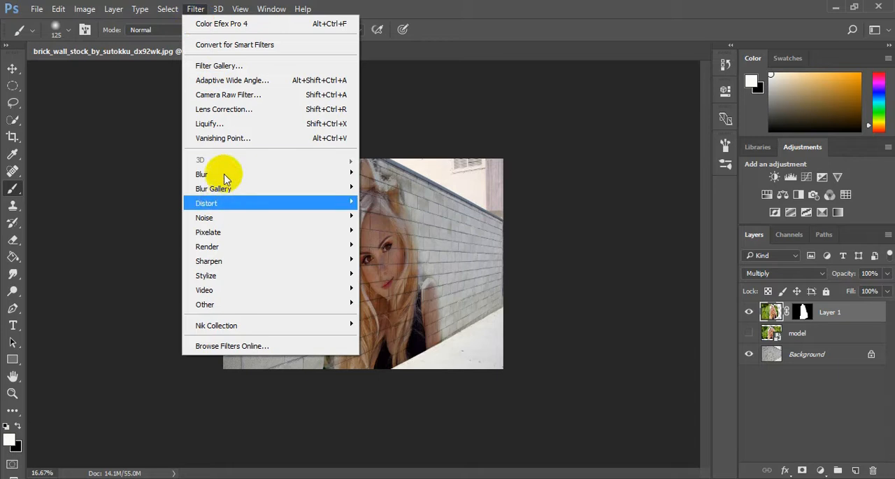
left_click(222, 66)
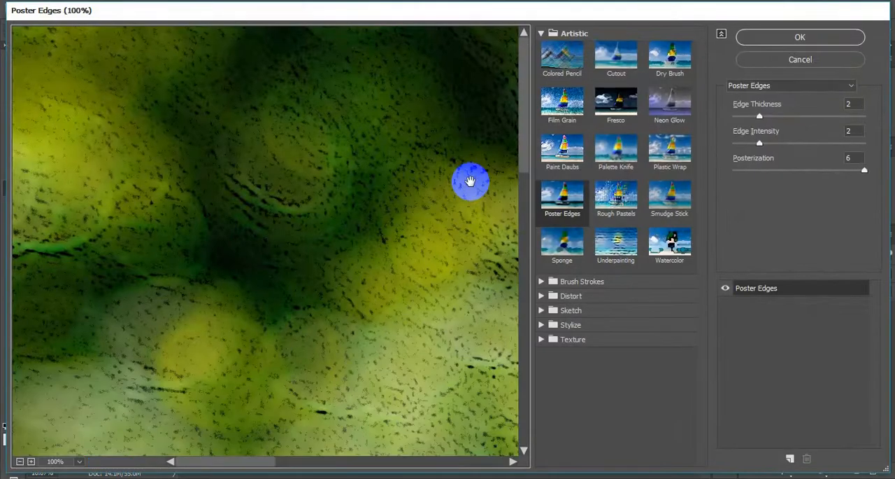
key("ctrl+minus")
key("ctrl+minus")
key("ctrl+minus")
key("ctrl+minus")
key("ctrl+minus")
key("ctrl+minus")
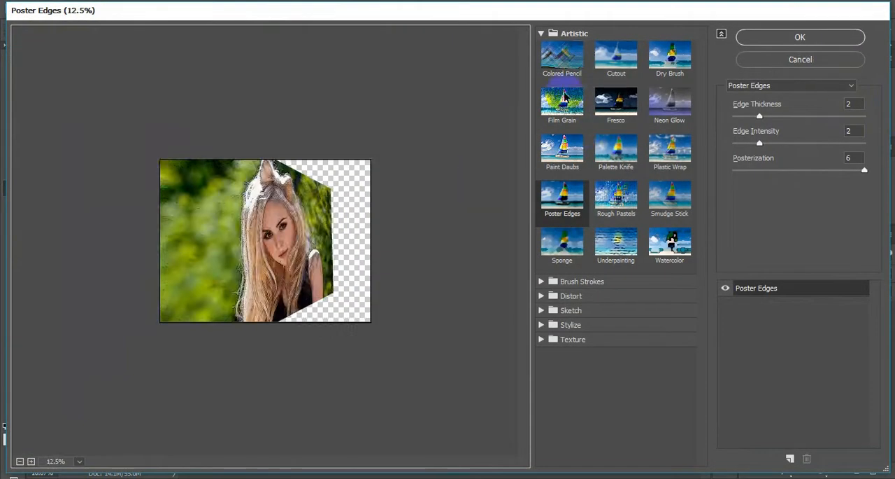
left_click(613, 198)
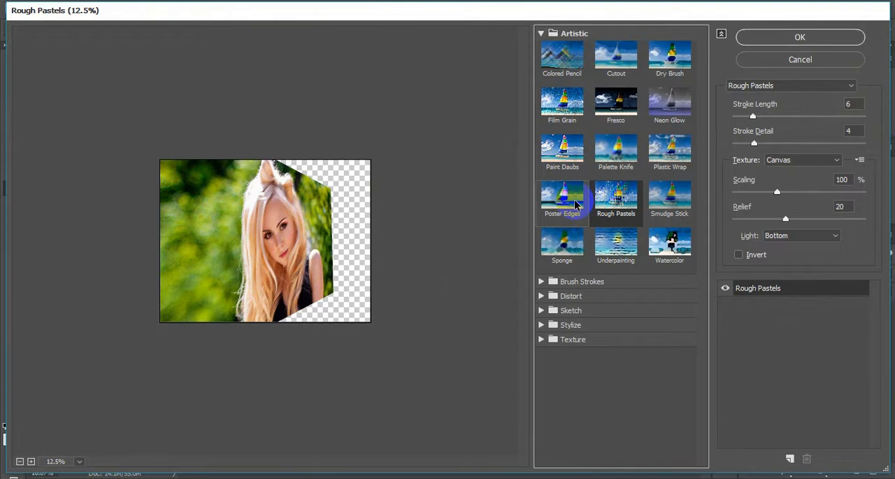
left_click(570, 202)
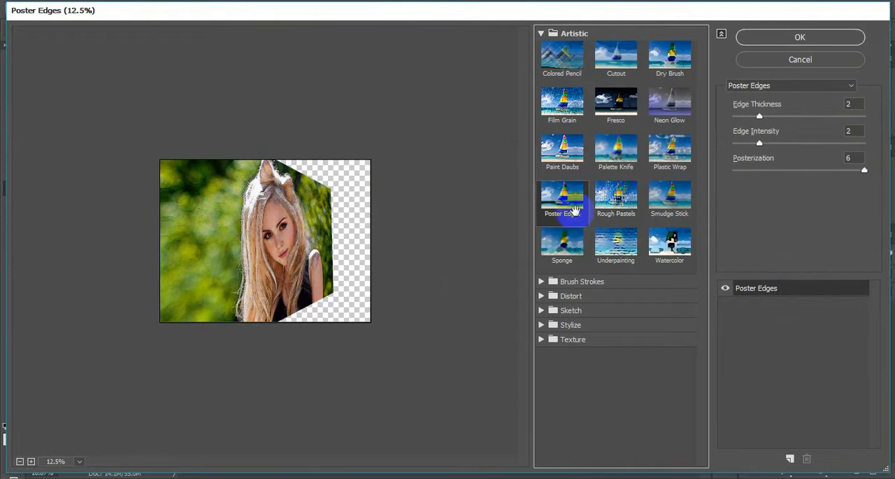
Apply Poster Edges to Layer 1 with Edge Thickness 4, Edge Intensity 2 and Posterization 6
key("ctrl+plus")
key("ctrl+plus")
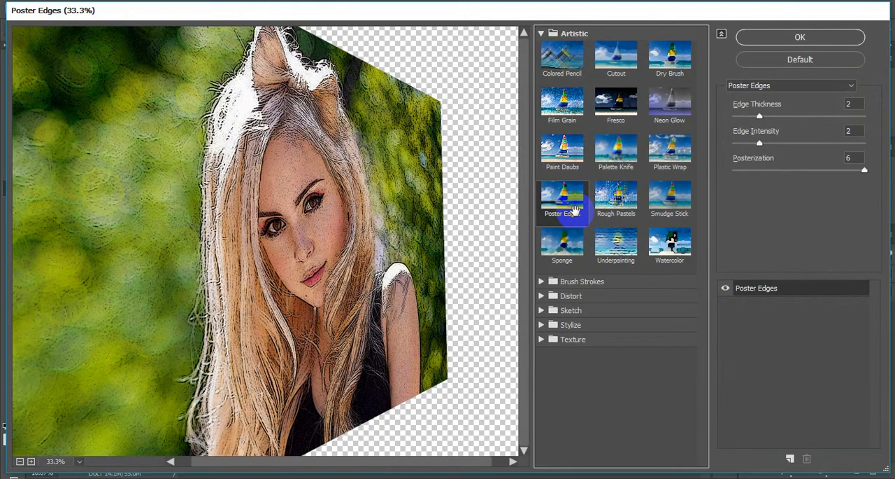
key("ctrl+minus")
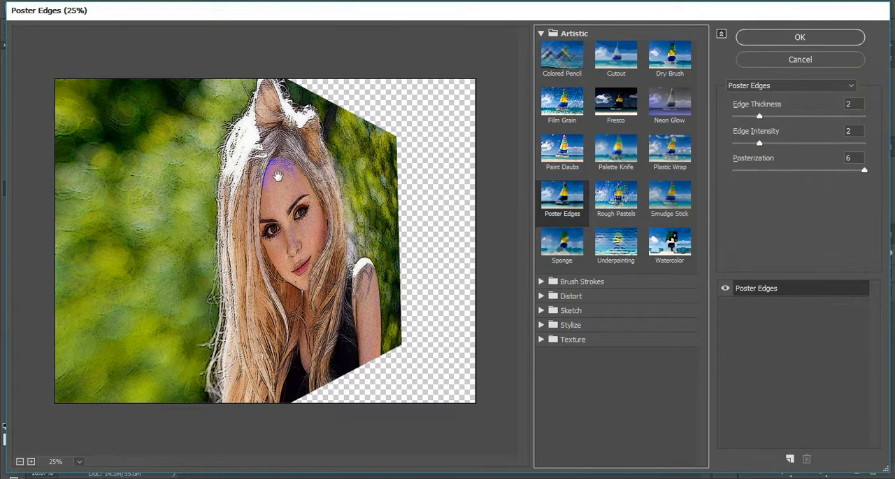
left_click_drag(760, 118, 780, 117)
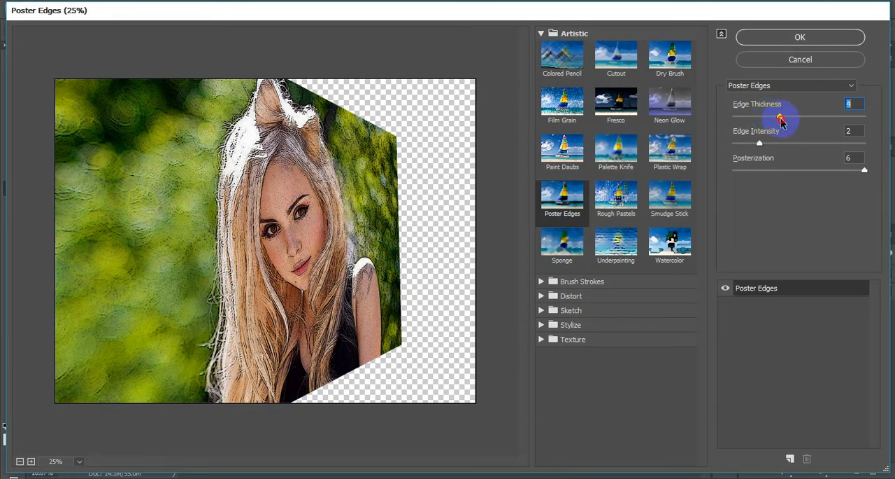
mouse_move(761, 145)
left_mouse_down()
mouse_move(776, 143)
mouse_move(747, 146)
mouse_move(760, 146)
left_mouse_up()
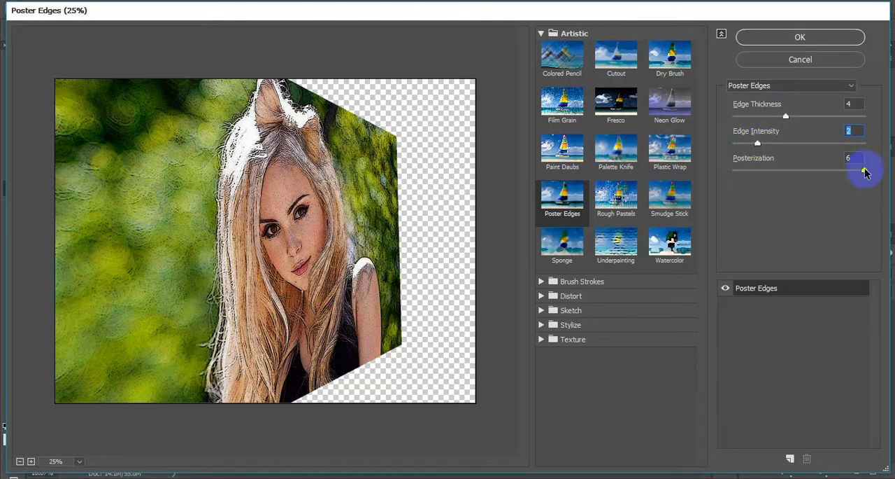
mouse_move(866, 173)
left_mouse_down()
mouse_move(844, 174)
mouse_move(866, 172)
left_mouse_up()
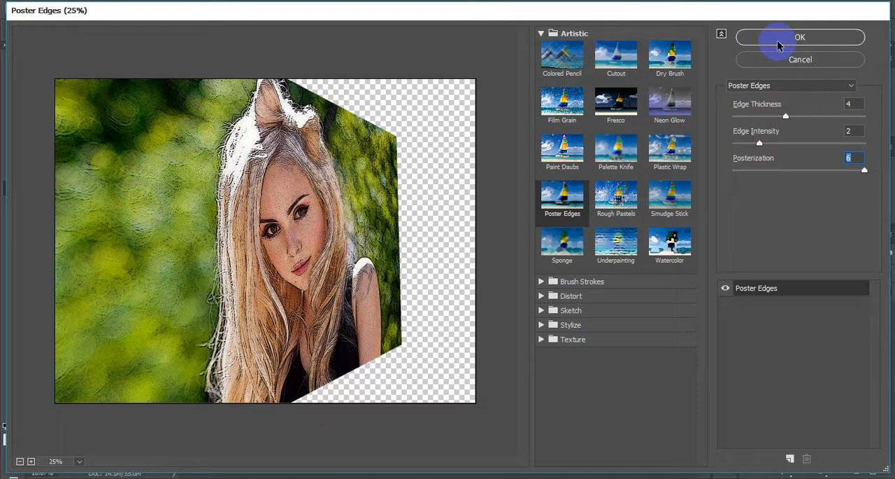
left_click(779, 86)
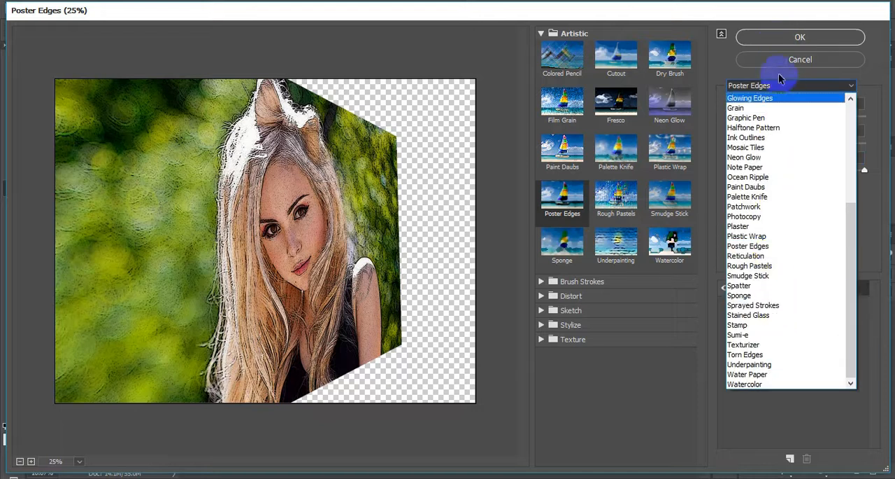
left_click(715, 66)
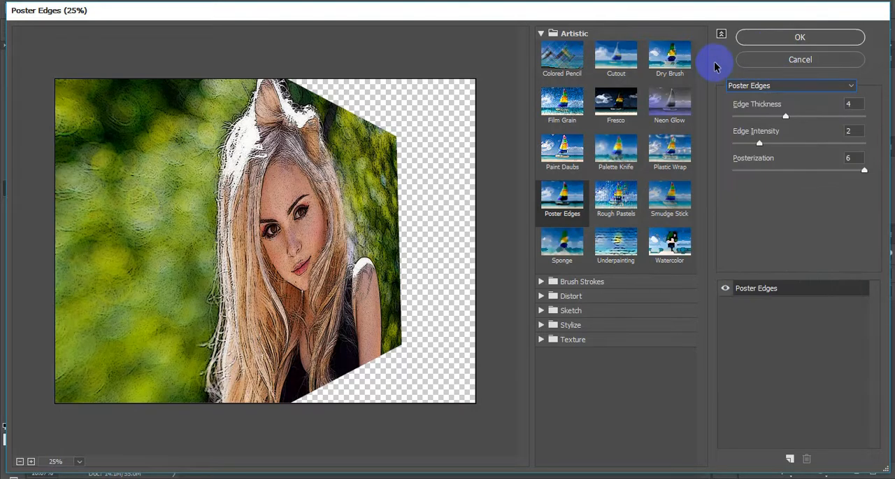
left_click(775, 38)
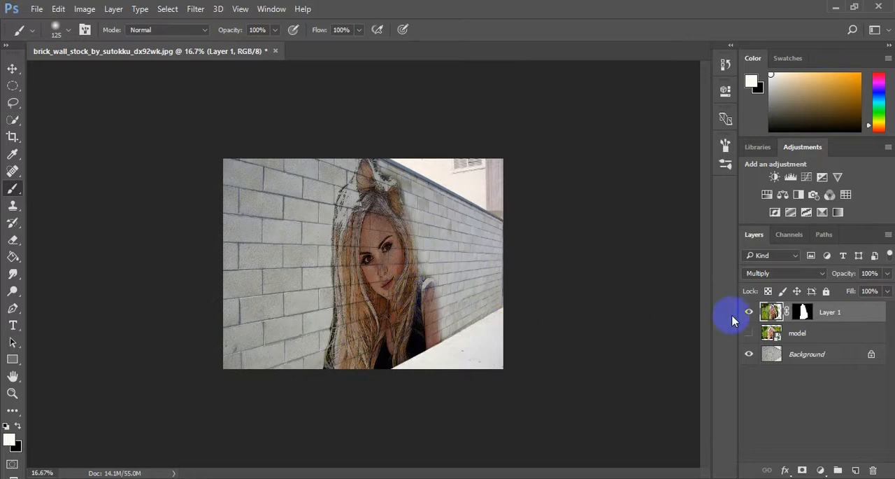
Compare the wall with Layer 1 hidden and shown, and examine the stylized portrait's edges and brick texture up close
left_click(749, 311)
left_click(750, 311)
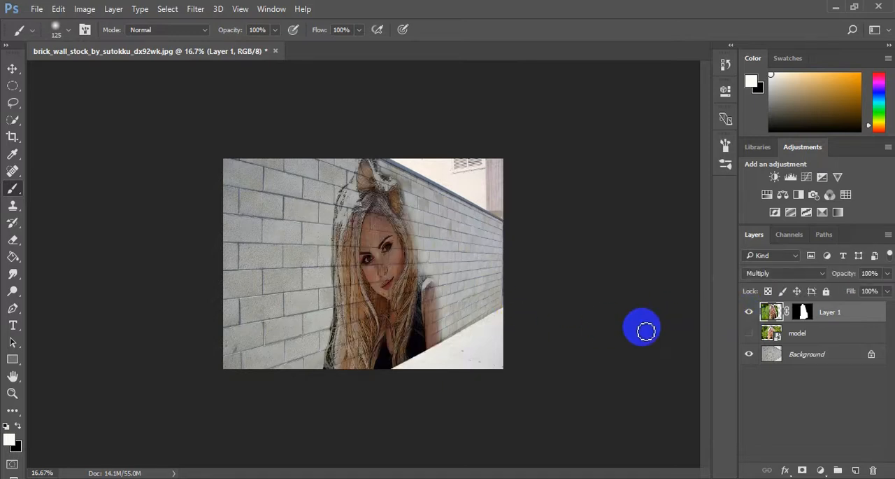
key("ctrl+plus")
key("ctrl+minus")
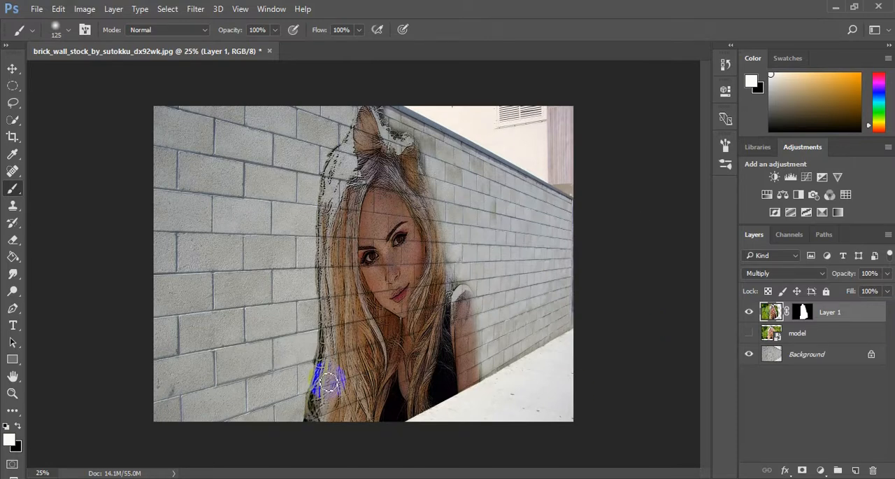
left_click_drag(455, 308, 399, 310)
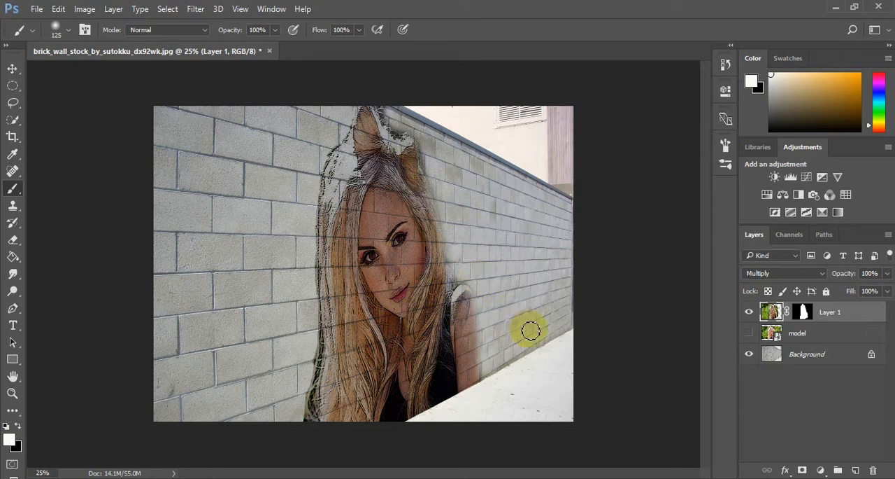
key("ctrl+plus")
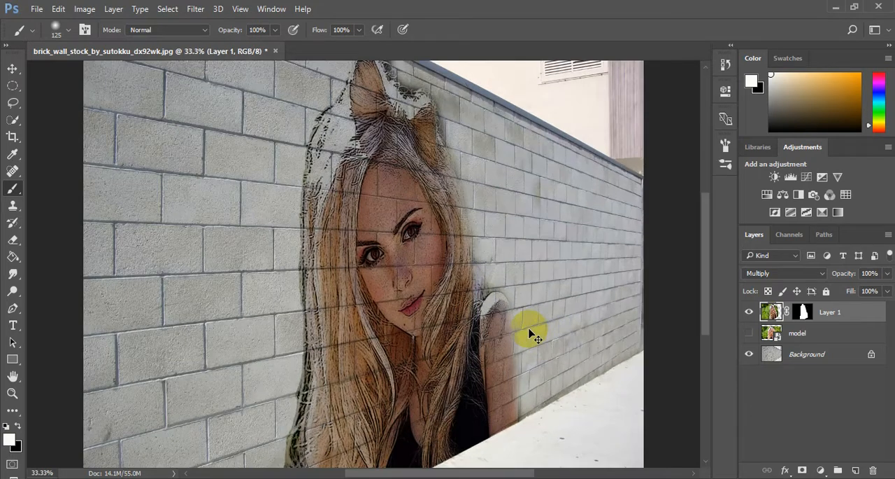
key("ctrl+minus")
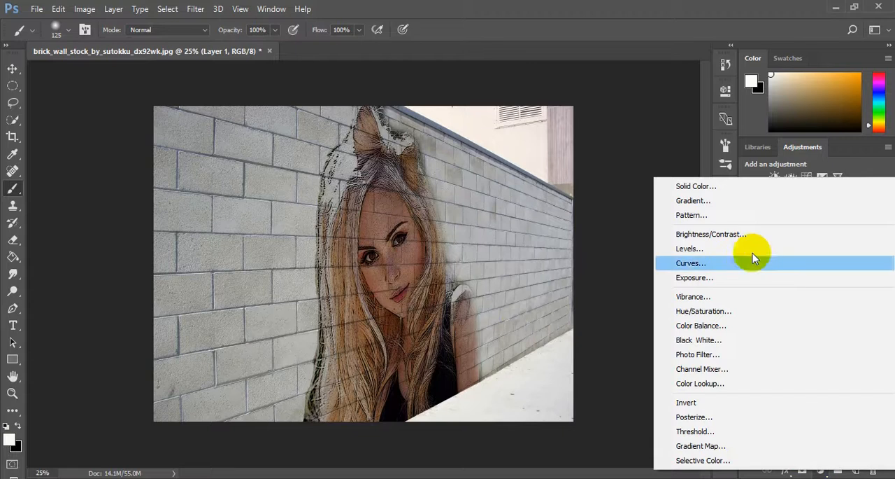
Add a Gradient Fill layer above Layer 1 using the semi-transparent dark gradient preset, with Radial style and Reverse enabled
left_click(730, 205)
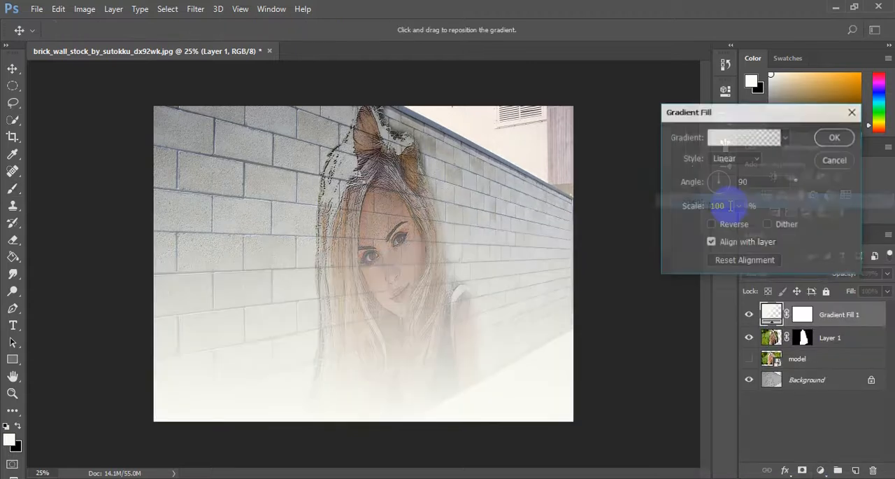
left_click(783, 141)
left_click(747, 209)
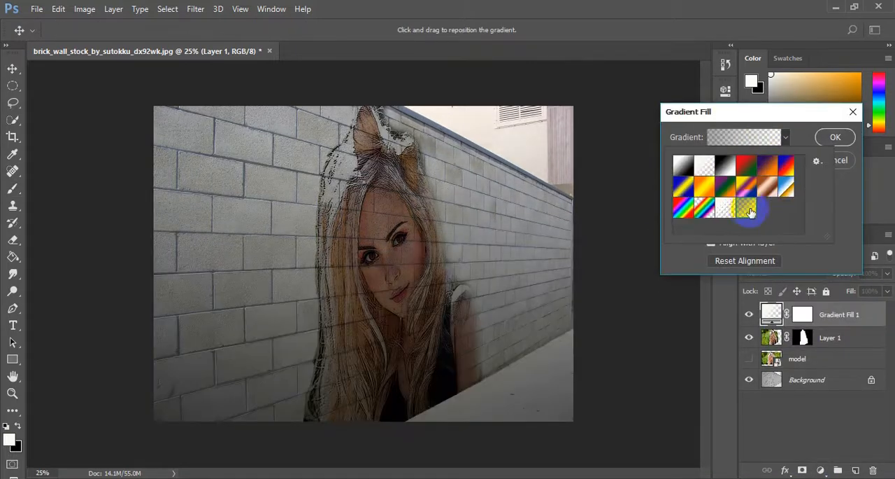
left_click(818, 190)
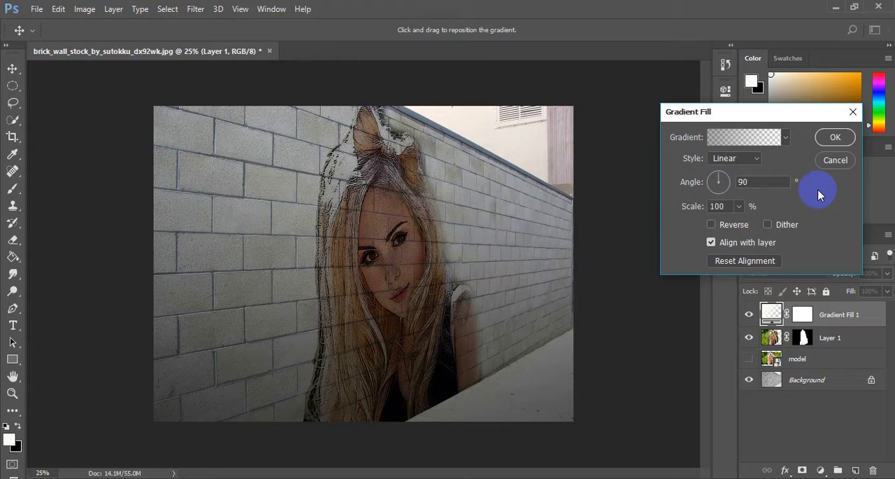
left_click(745, 160)
left_click(743, 175)
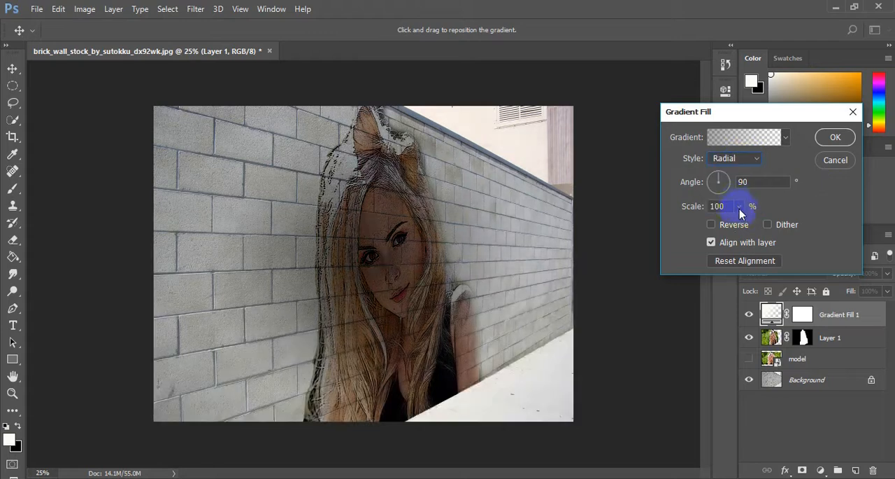
left_click(711, 225)
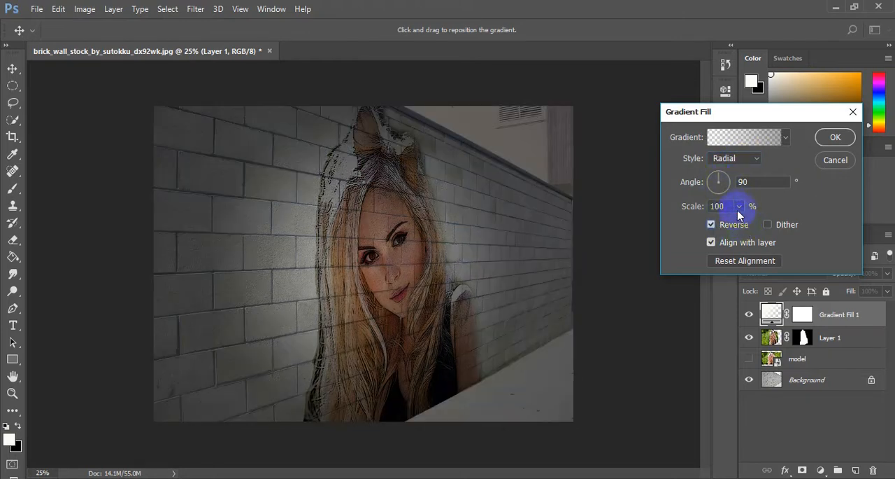
Set the gradient fill's scale to 188% and accept it as a vignette around the portrait
left_click(739, 207)
left_click(750, 203)
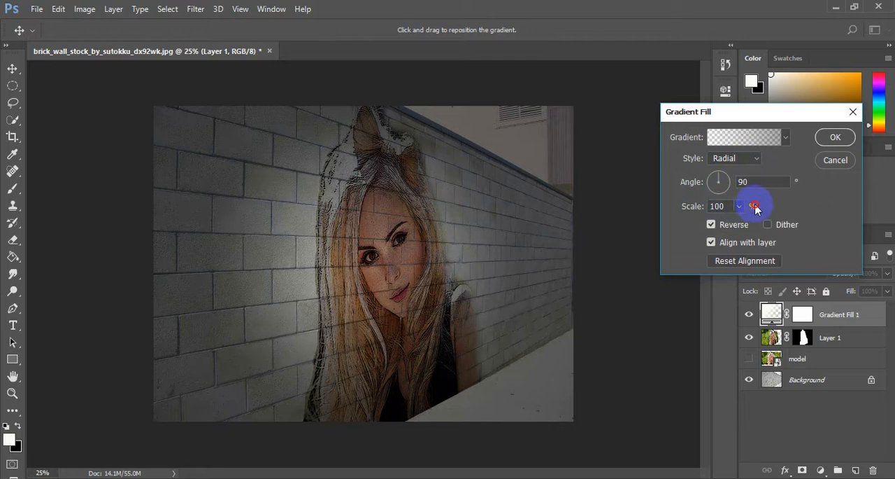
left_click(741, 207)
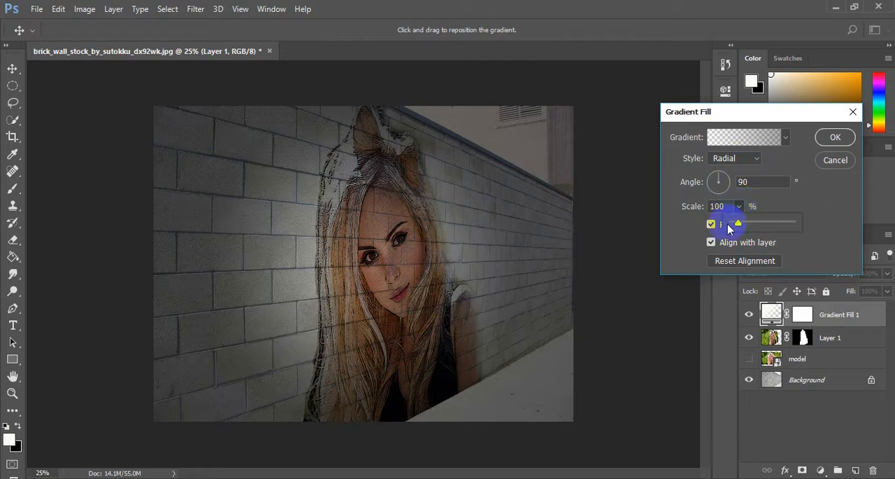
left_click_drag(735, 223, 762, 224)
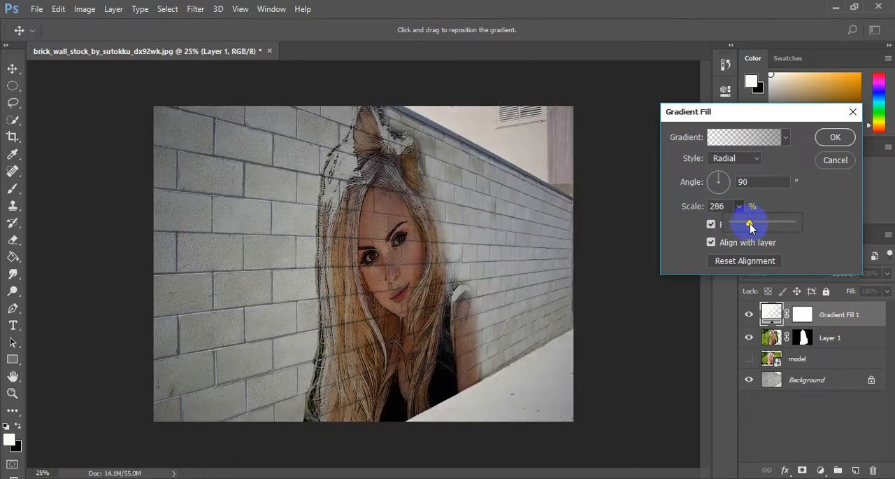
left_click_drag(748, 225, 744, 227)
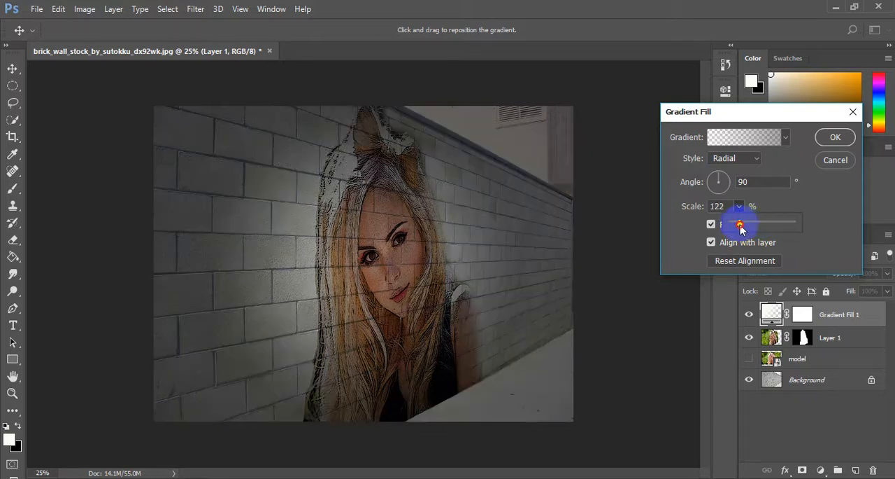
left_click_drag(746, 231, 748, 231)
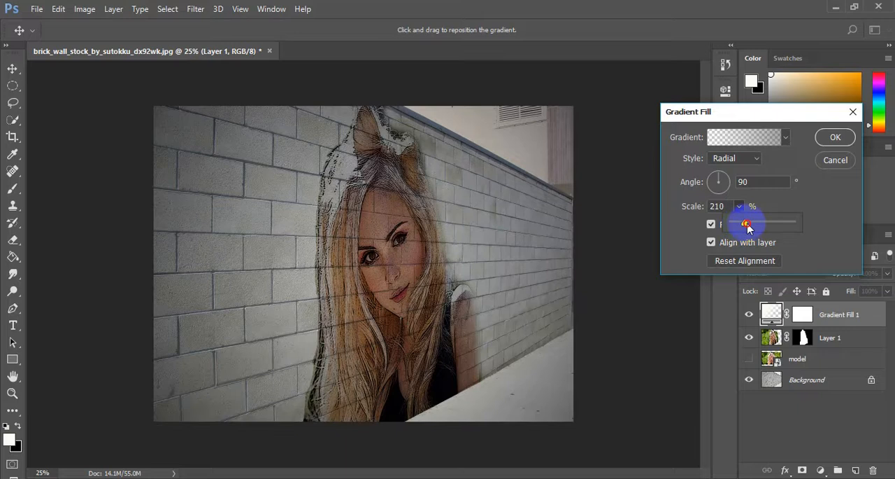
left_click_drag(749, 228, 743, 225)
left_click(811, 195)
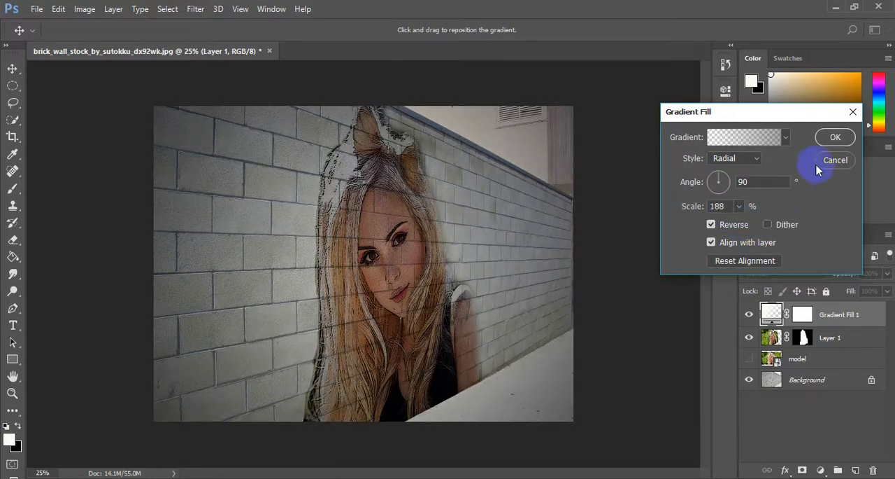
left_click(832, 138)
key("b")
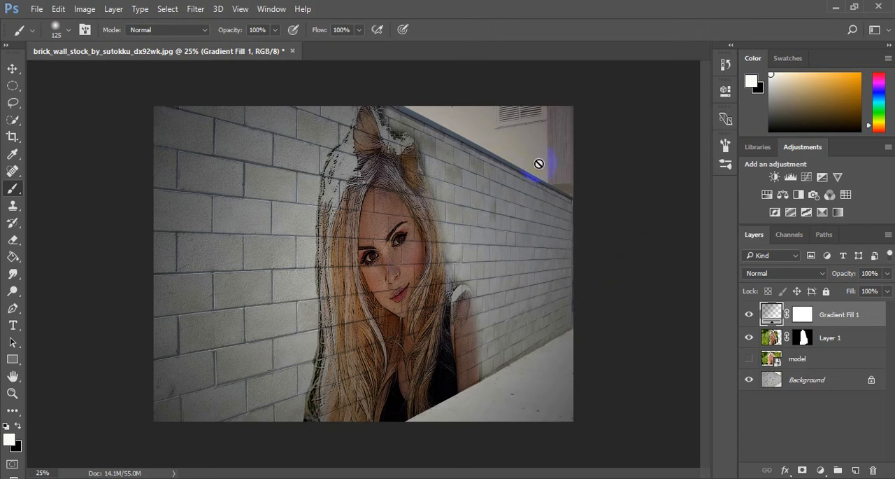
Make Layer 1 the active layer instead of the gradient fill
left_click(782, 420)
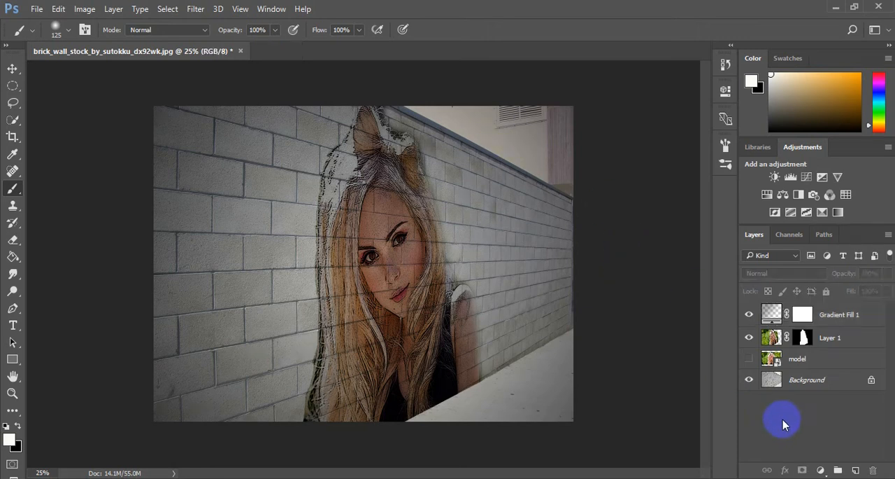
left_click(843, 336)
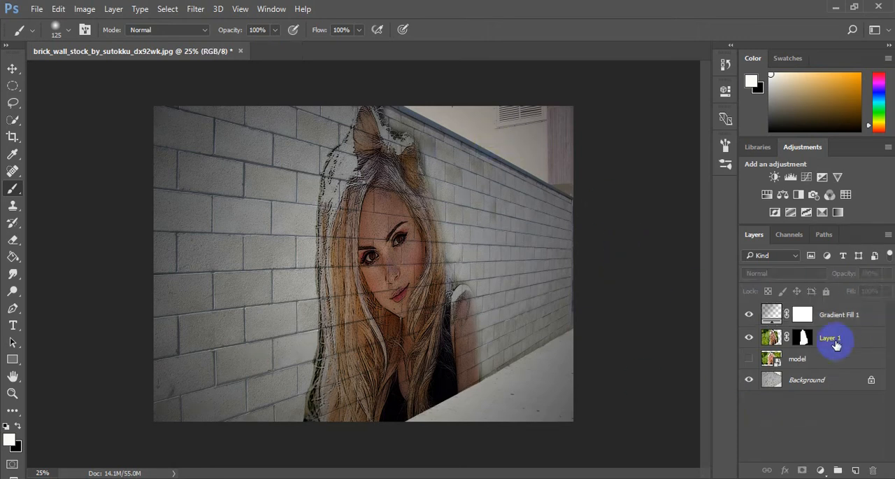
right_click(840, 340)
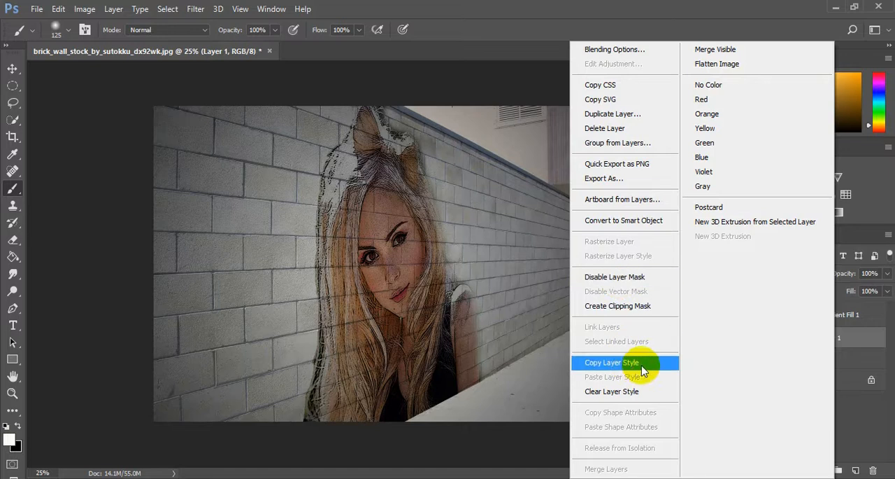
left_click(860, 343)
right_click(773, 339)
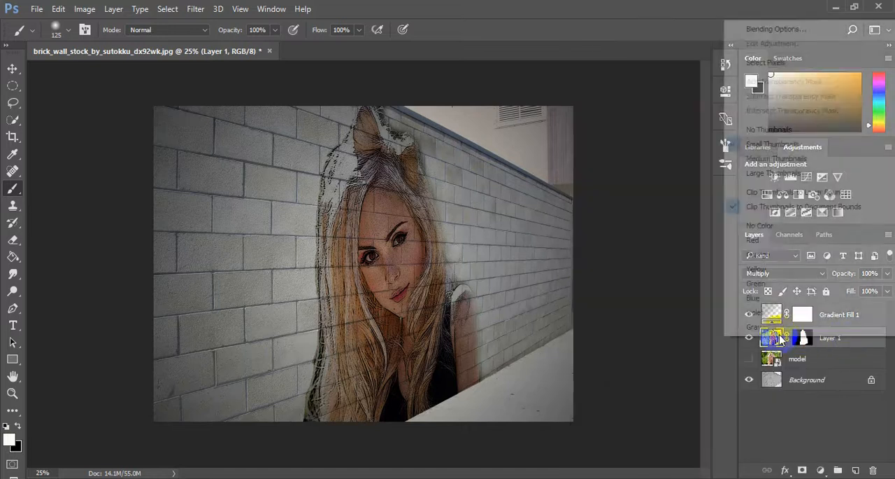
left_click(794, 421)
Place the dark-clouds sunset image as an embedded layer above Layer 1, move it over the picture's upper-right sky area, and keep its layer selected
left_click(12, 68)
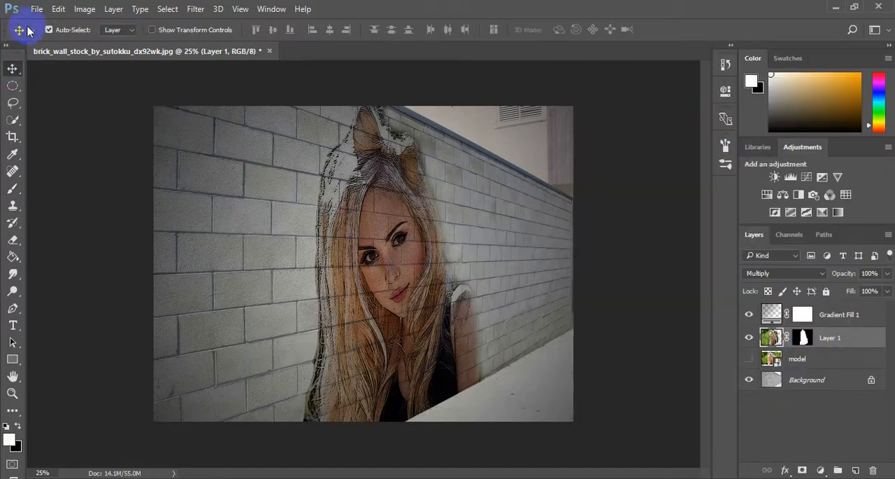
left_click(37, 8)
left_click(105, 287)
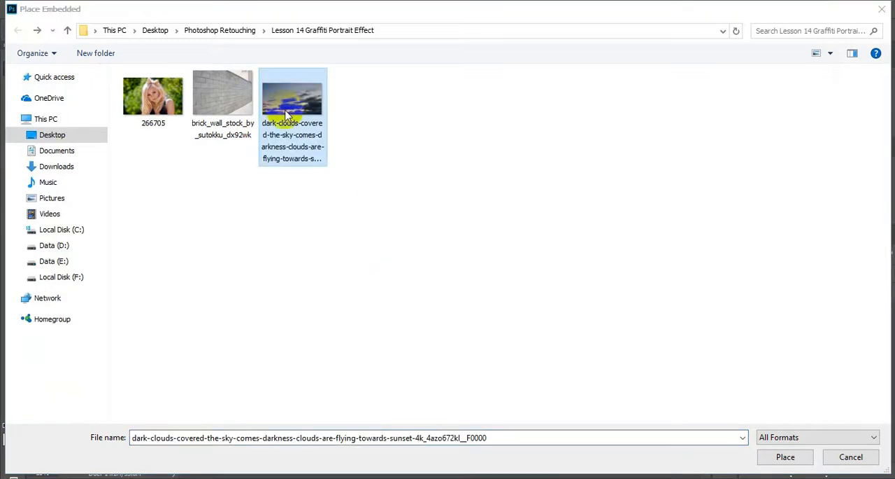
double_click(286, 112)
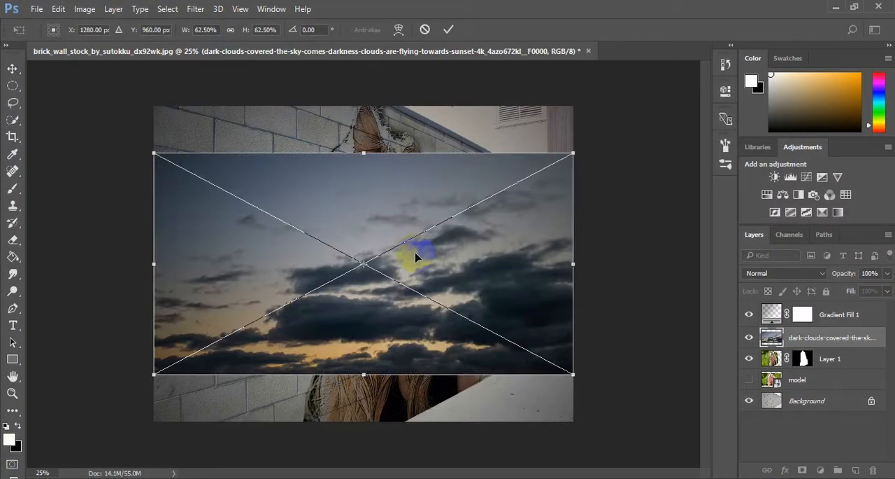
left_click_drag(416, 257, 475, 112)
left_click(449, 29)
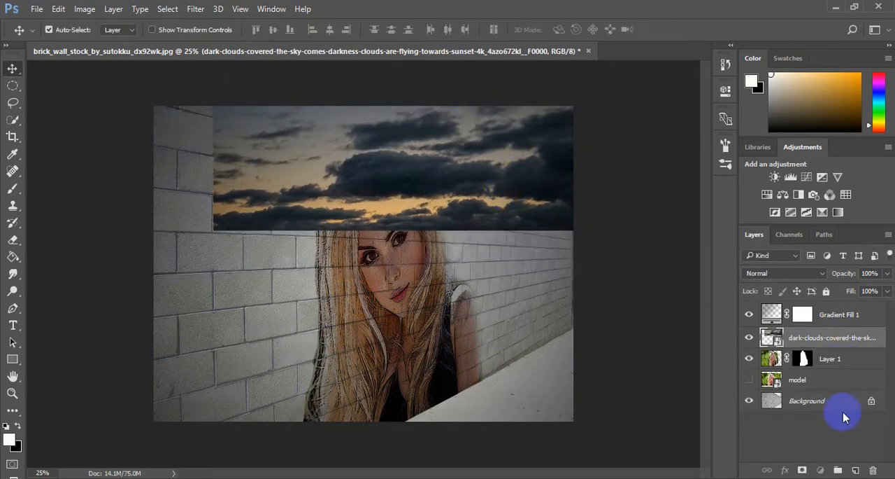
left_click(464, 216)
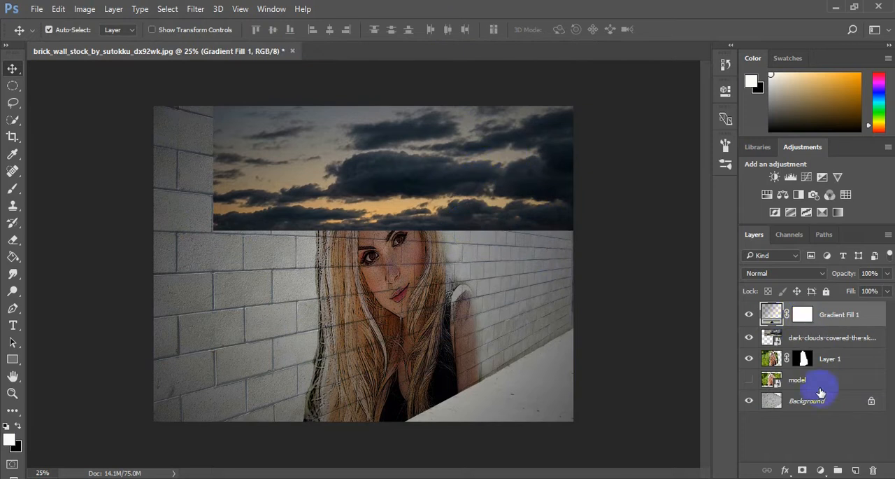
left_click(824, 341)
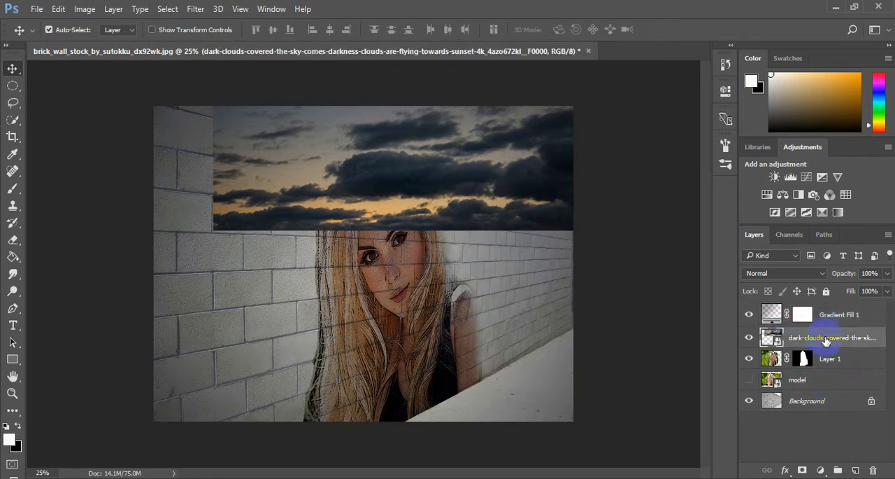
Rename the placed dark-clouds layer as cloud
double_click(826, 340)
type("clou")
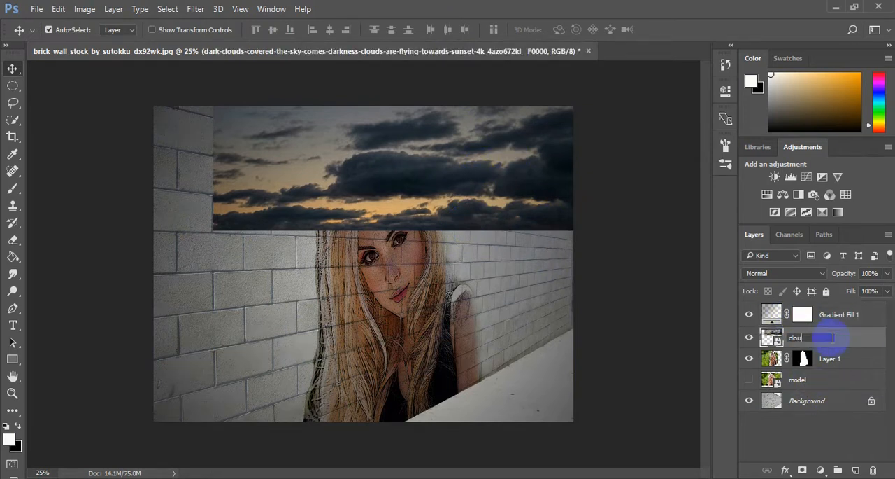
type("d")
key("Return")
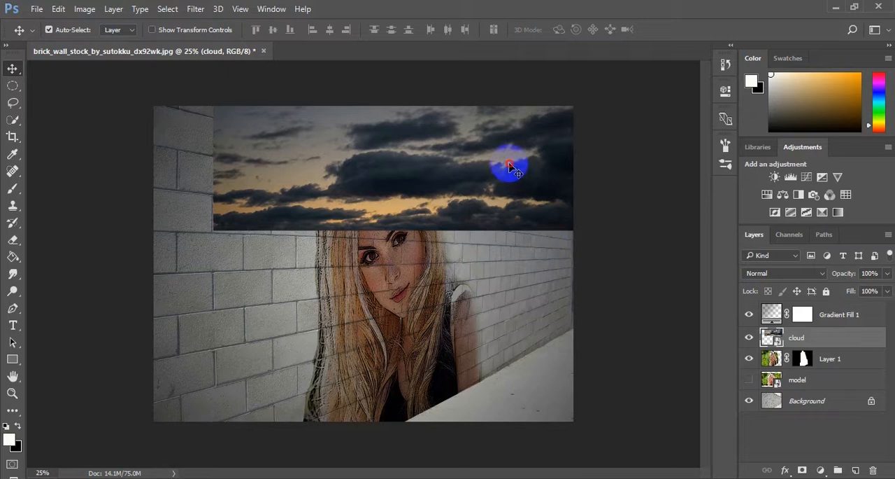
Move the cloud layer down over the portrait with Free Transform, placing its center at X 1349 px and Y 1197 px
left_click_drag(506, 164, 470, 226)
left_click(812, 342)
left_click_drag(503, 162, 432, 296)
left_click_drag(459, 158, 416, 158)
left_click(802, 336)
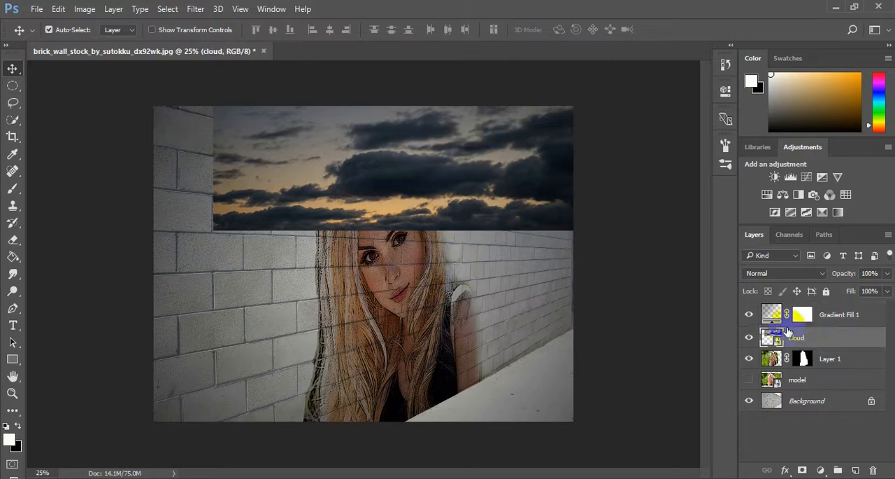
left_click_drag(507, 180, 371, 353)
left_click(841, 341)
key("ctrl+t")
left_click_drag(439, 294, 479, 309)
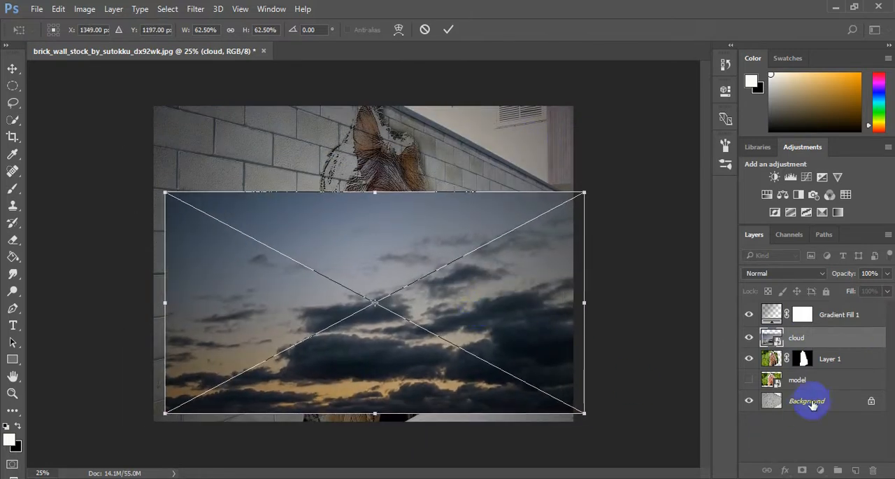
left_click(448, 29)
Place the cloud layer above Gradient Fill 1 and move its center to X 1501 px, Y 237 px over the upper part of the picture
left_click(810, 403)
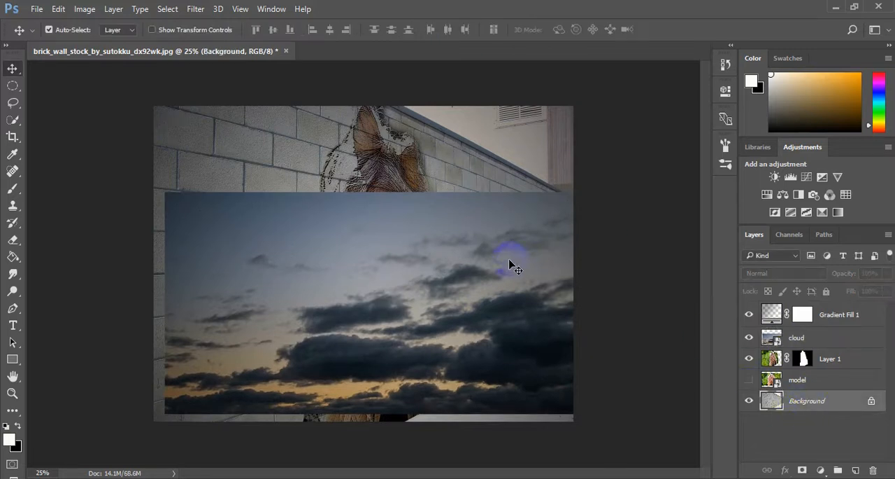
key("ctrl+z")
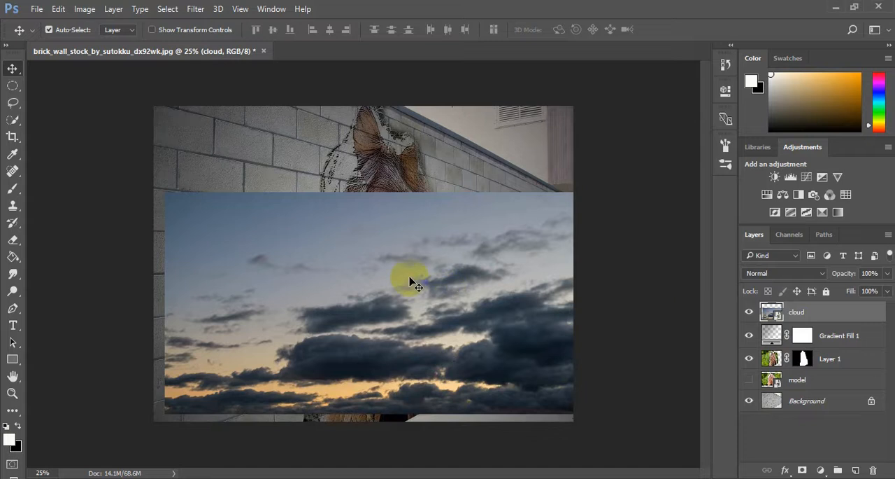
key("ctrl+t")
left_click_drag(426, 244, 443, 85)
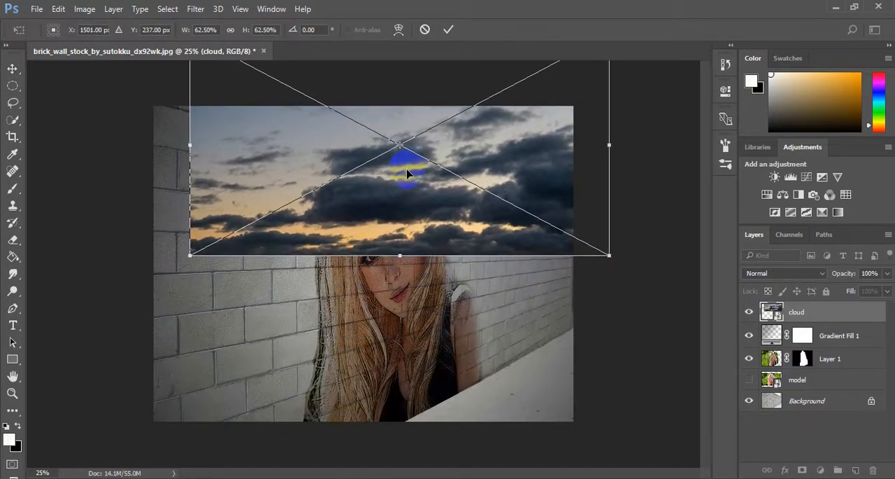
double_click(436, 154)
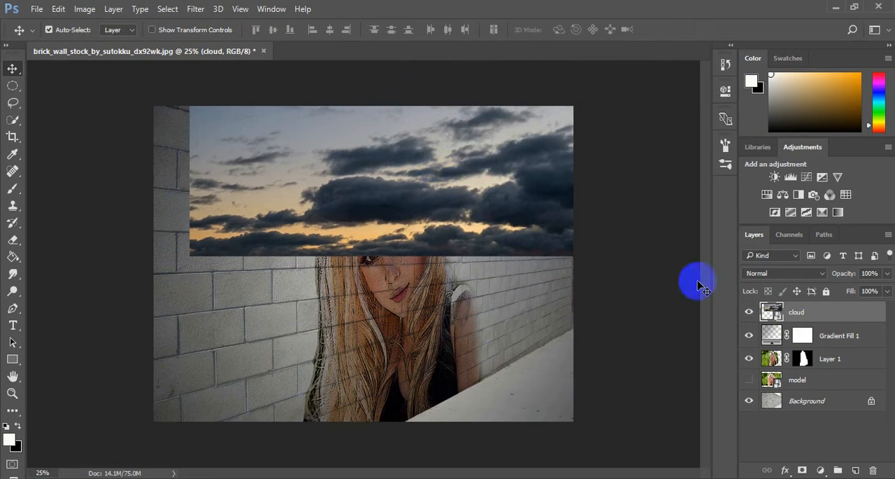
Add a layer mask to the cloud layer and invert the mask to black
left_click(803, 472)
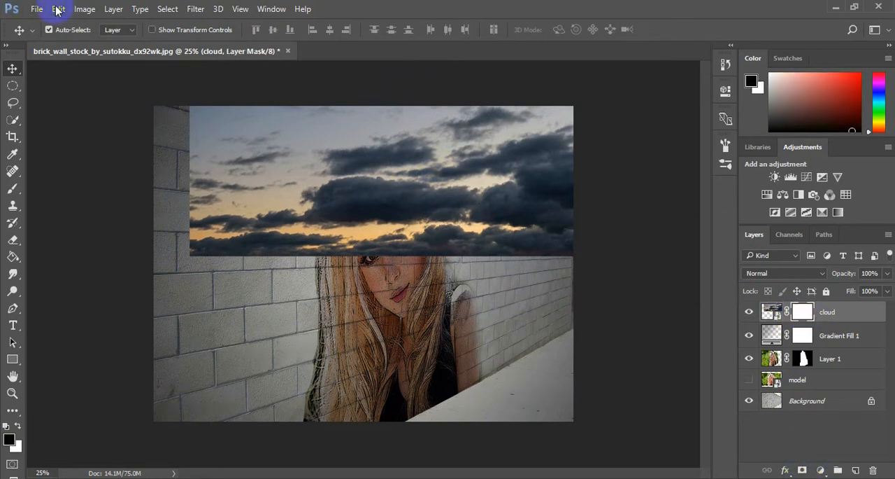
left_click(168, 10)
mouse_move(59, 9)
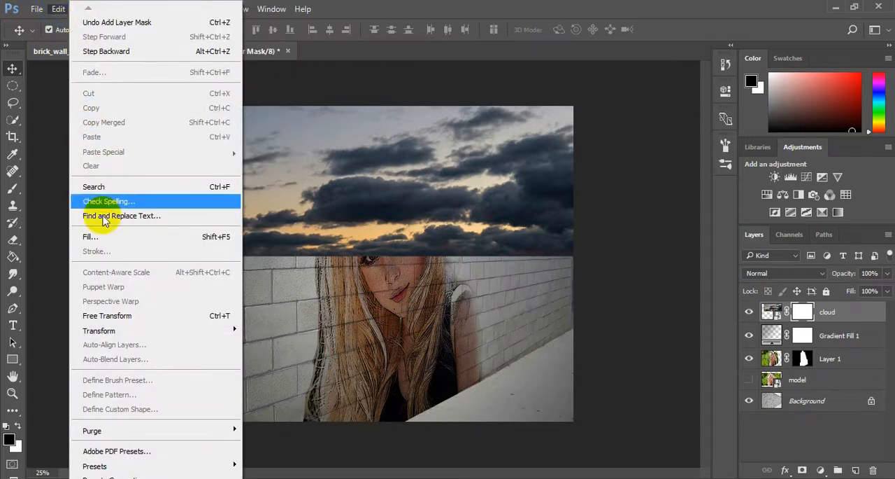
left_click(56, 10)
left_click(84, 10)
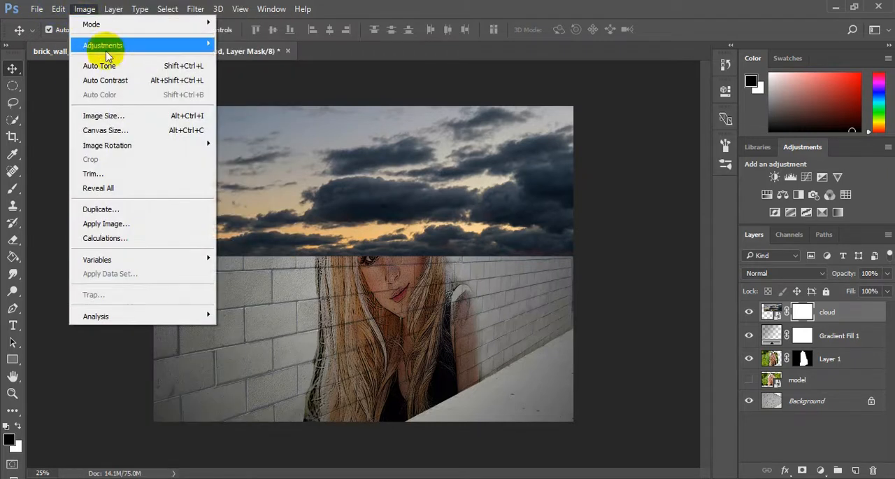
mouse_move(109, 45)
left_click(287, 224)
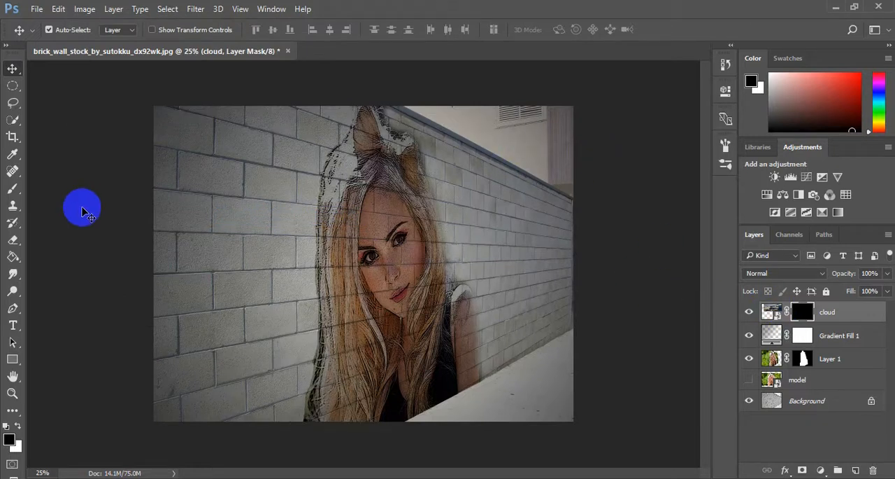
Try to reveal the clouds in the sky area with a 125 px brush, painting on the mask and on the layer itself
left_click(13, 189)
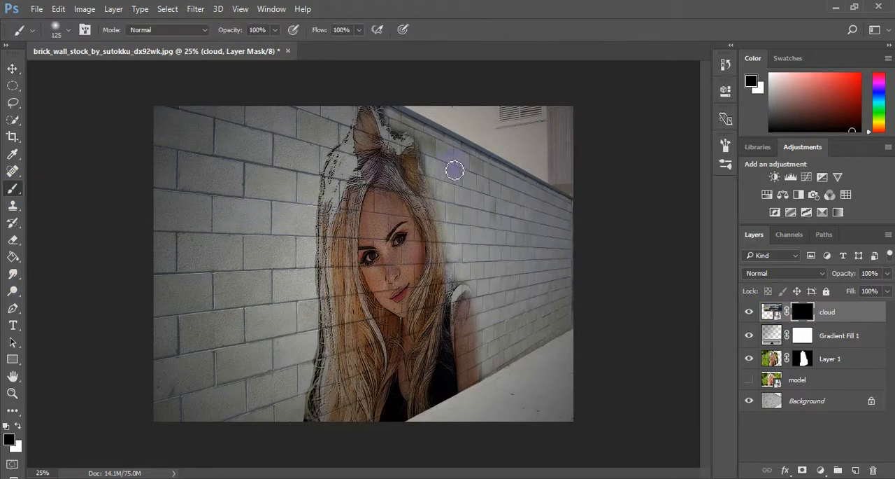
left_click_drag(500, 130, 528, 150)
left_click(803, 315)
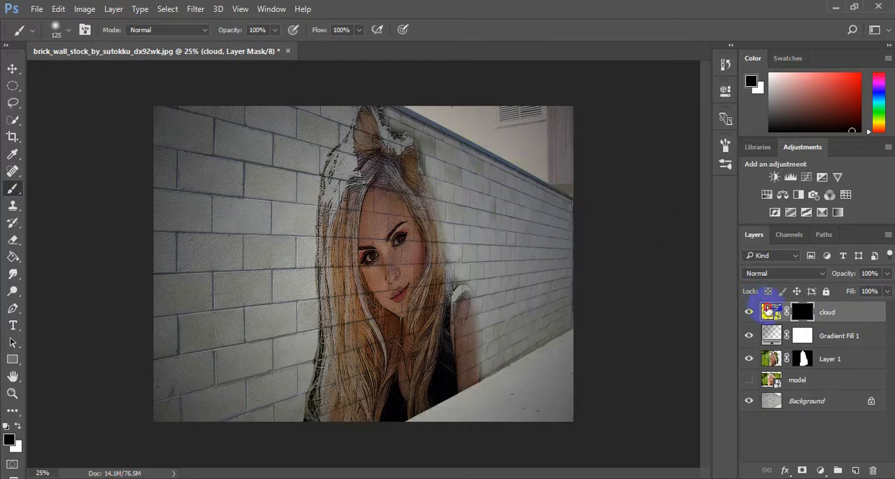
left_click(772, 312)
left_click(506, 132)
left_click(413, 200)
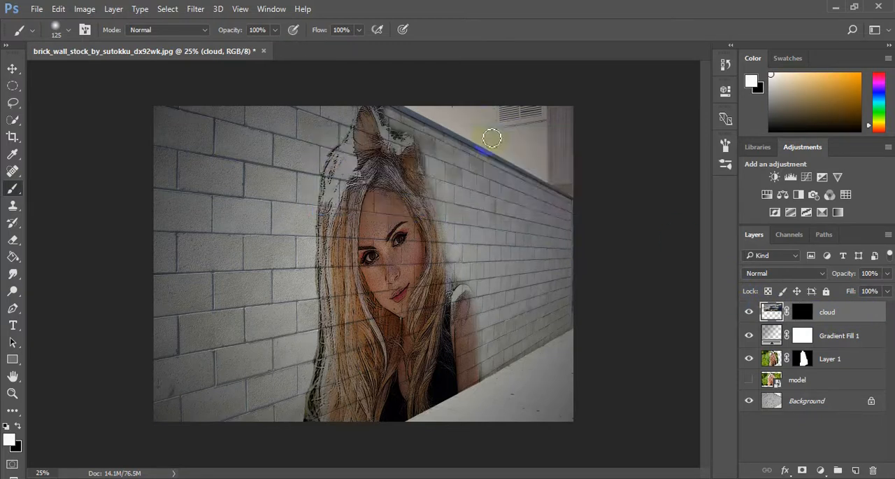
mouse_move(489, 122)
left_mouse_down()
mouse_move(537, 146)
mouse_move(527, 142)
left_mouse_up()
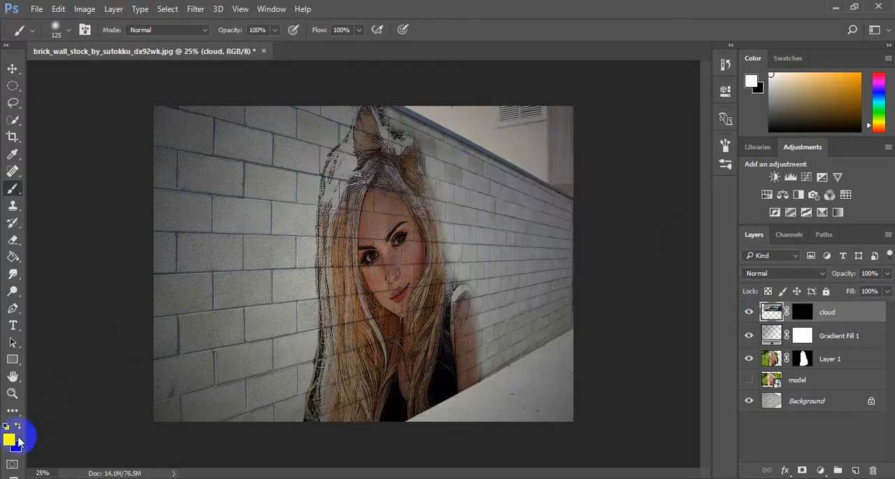
Switch the foreground color to black and try painting the sky area on the cloud layer's mask again
left_click(19, 426)
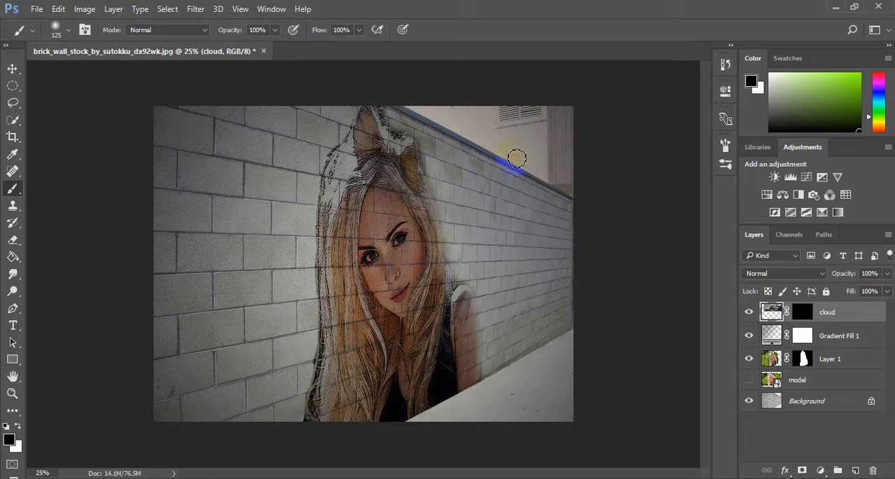
left_click(791, 311)
left_click(802, 313)
mouse_move(527, 164)
left_mouse_down()
mouse_move(481, 121)
mouse_move(531, 156)
mouse_move(504, 139)
left_mouse_up()
left_click(597, 257)
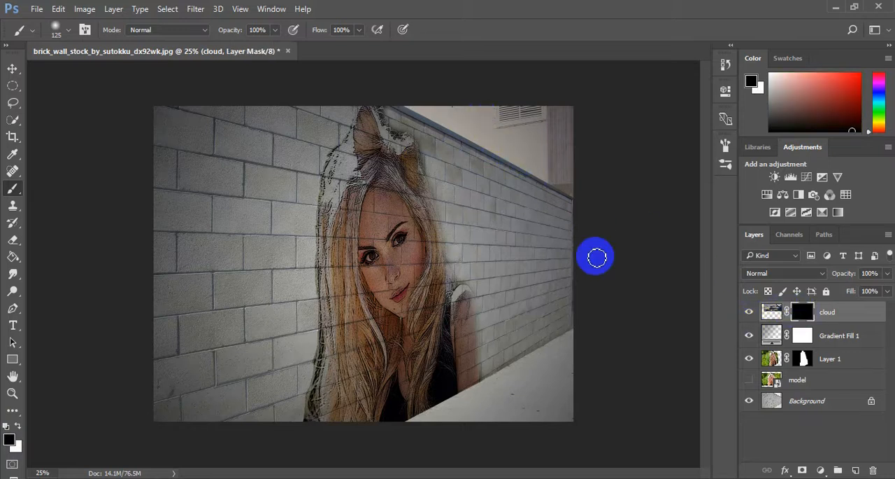
left_click_drag(597, 258, 576, 222)
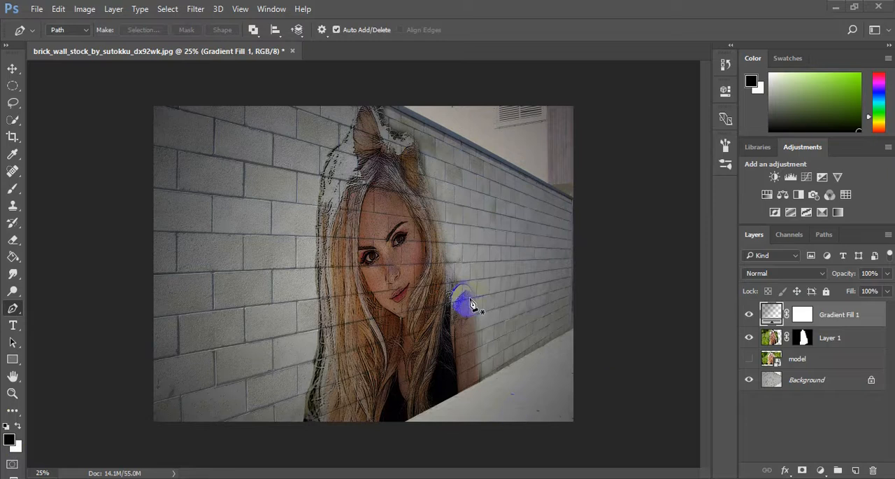
Place the dark-clouds sunset image as an embedded layer above Gradient Fill 1 and move it over the picture's upper-right sky area
left_click(36, 9)
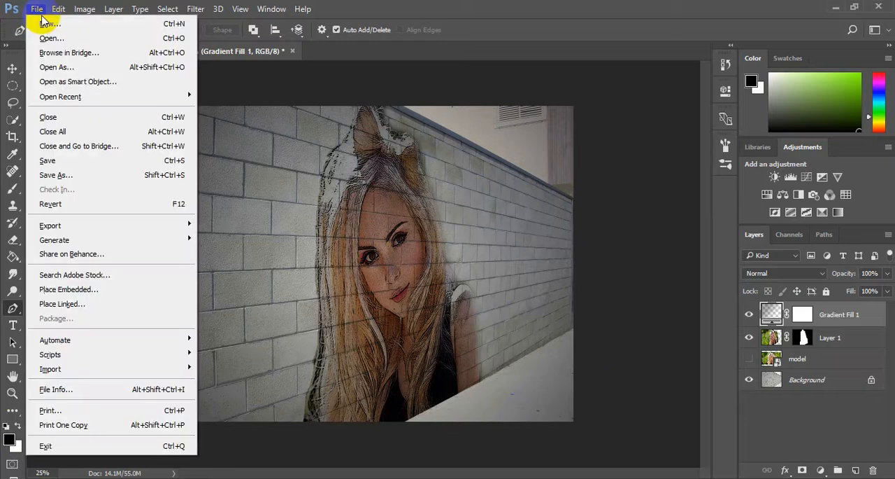
left_click(79, 288)
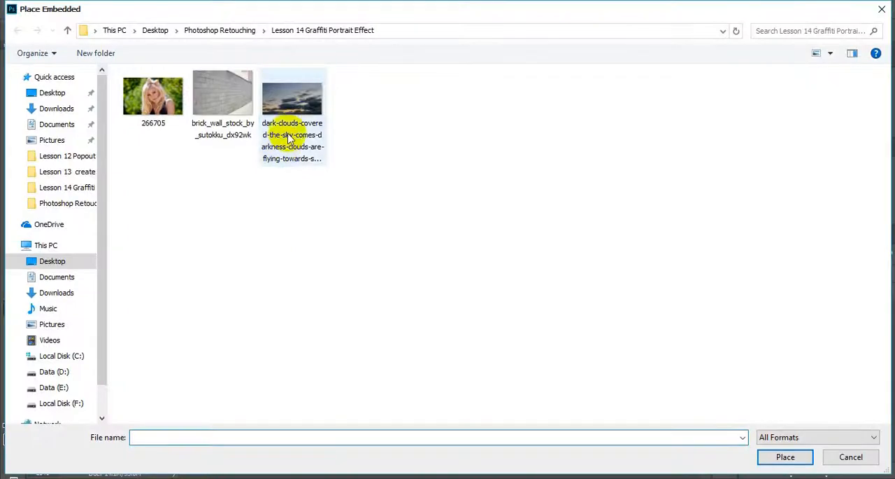
double_click(291, 137)
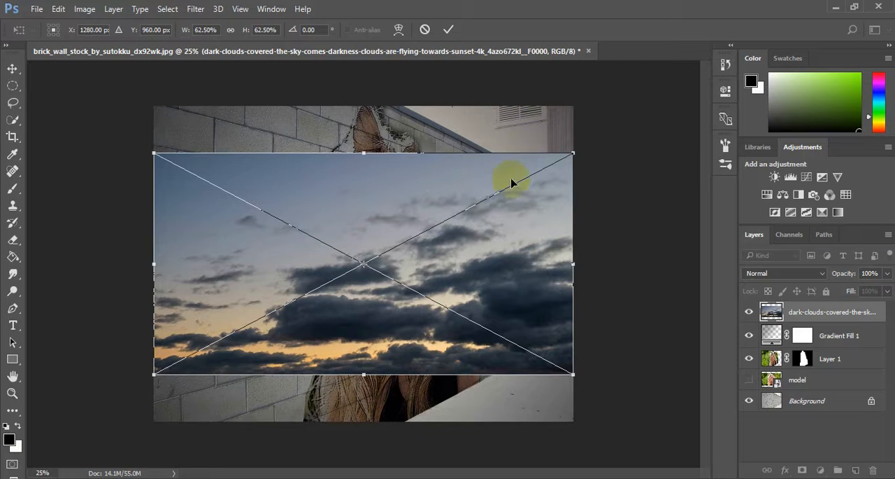
left_click_drag(458, 287, 535, 143)
left_click(448, 29)
key("p")
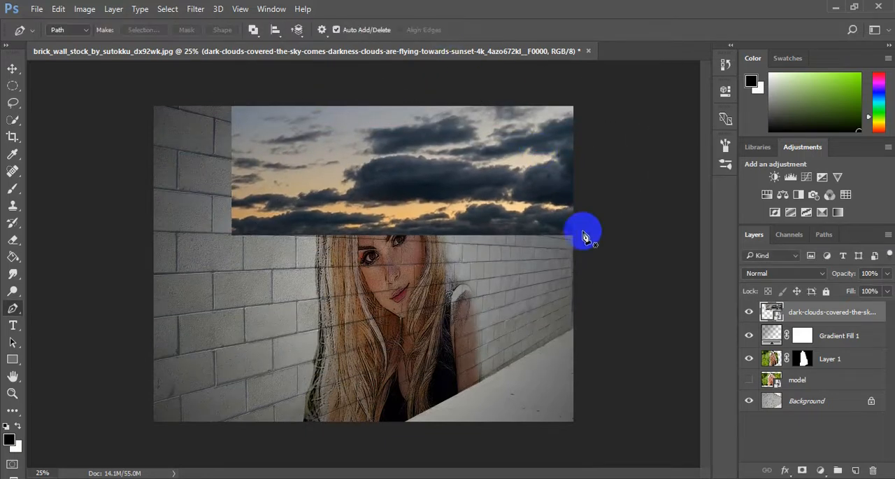
Hide the dark-clouds layer and, with Background active, outline the triangular sky area above the wall with a Pen tool path
left_click(749, 314)
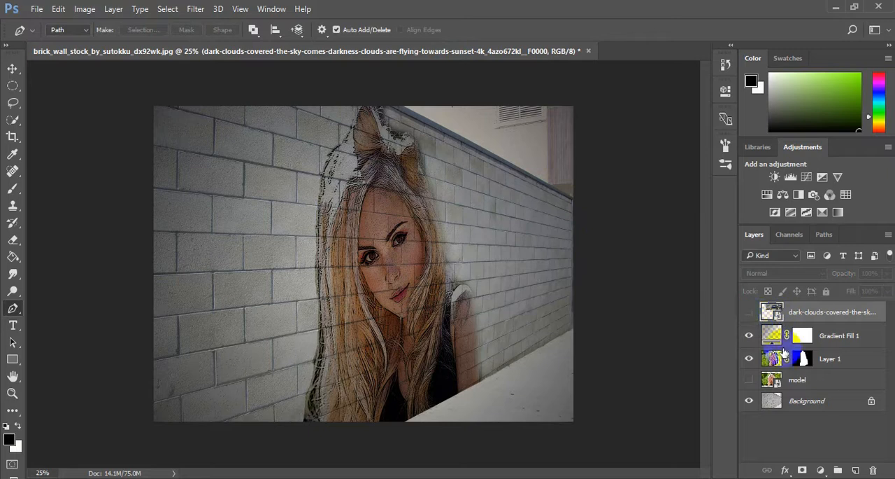
left_click(799, 404)
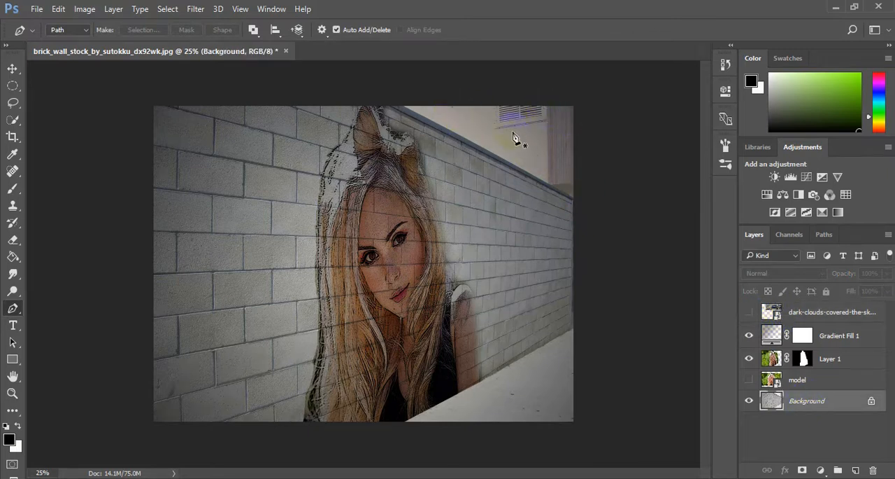
left_click(12, 291)
left_click(14, 311)
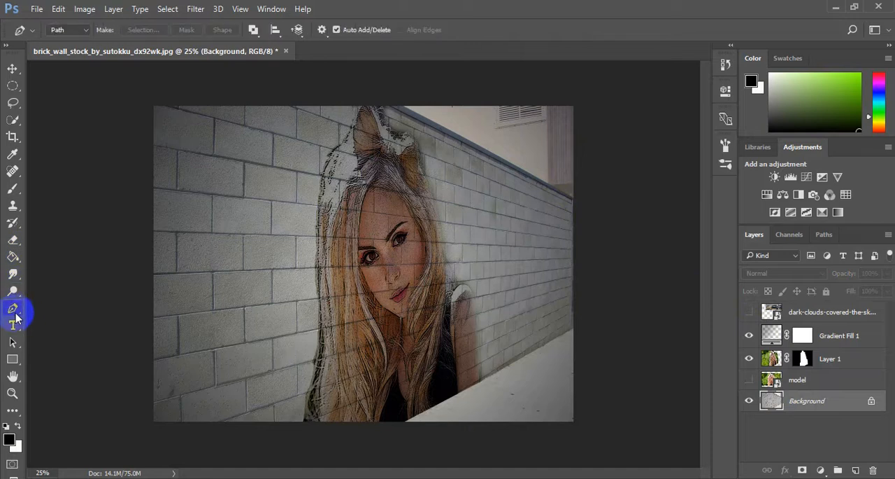
left_click(405, 109)
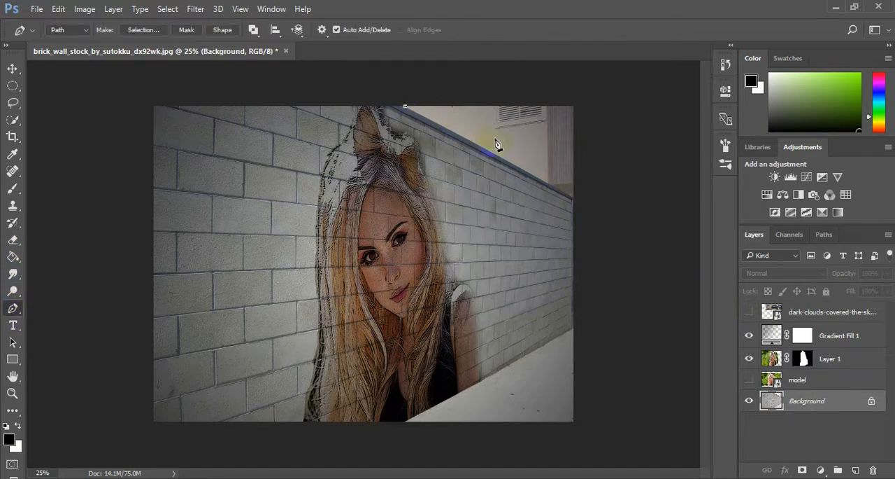
left_click(574, 198)
left_click(573, 107)
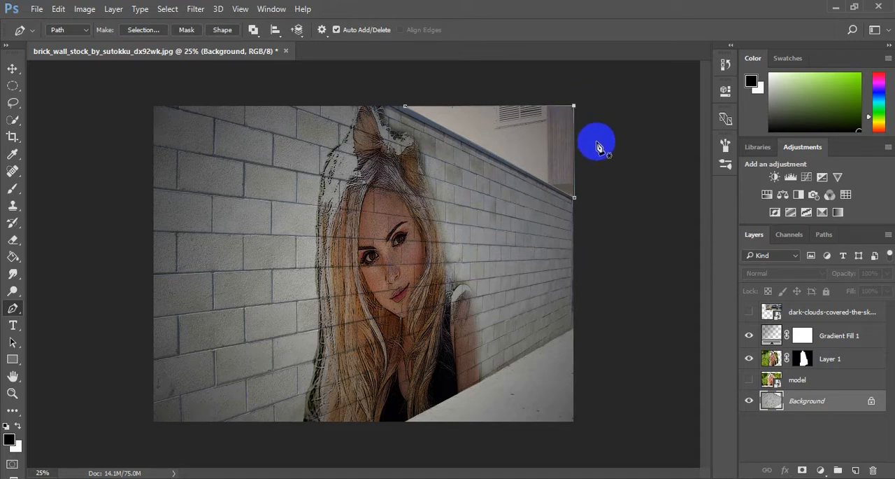
Convert the sky path into a new anti-aliased selection with a feather radius of 0 pixels
right_click(523, 135)
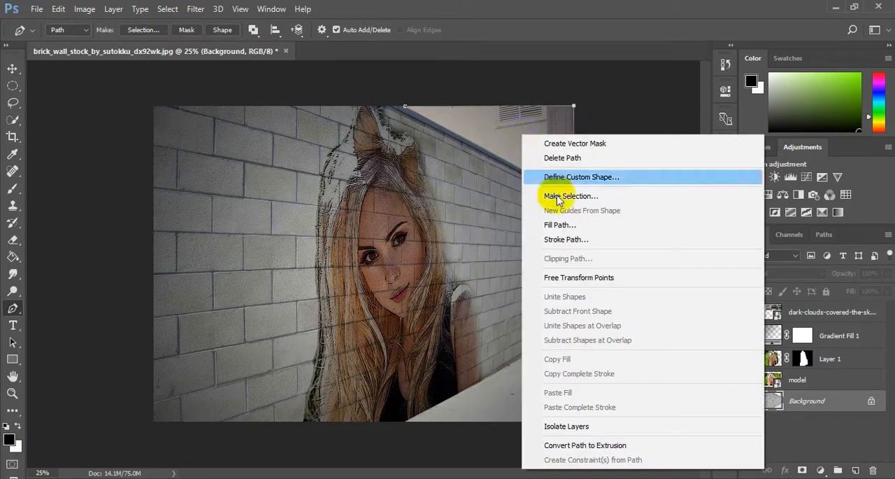
left_click(558, 194)
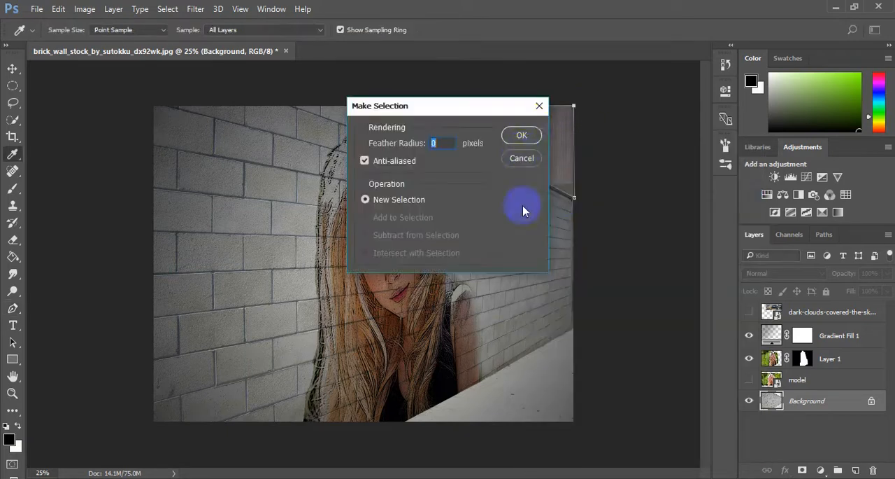
left_click(523, 135)
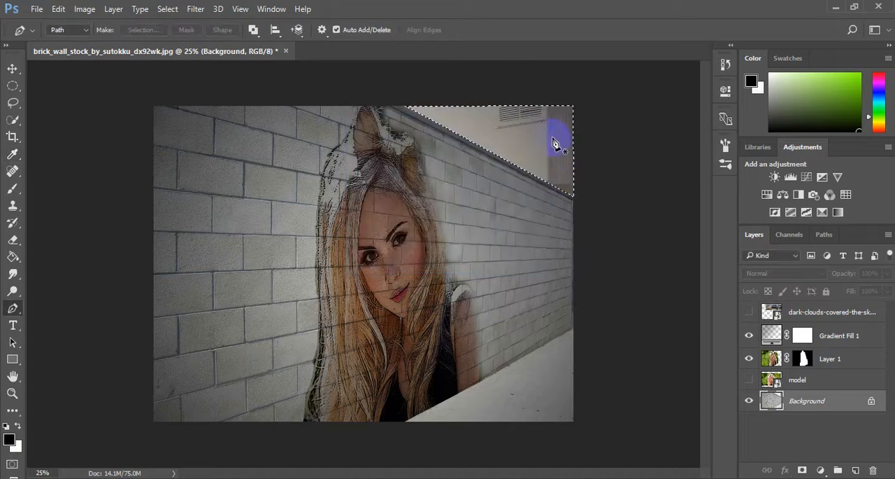
Show and activate the dark-clouds layer, then invert the selection and try to delete the clouds outside the triangular sky area
left_click(798, 313)
left_click(748, 315)
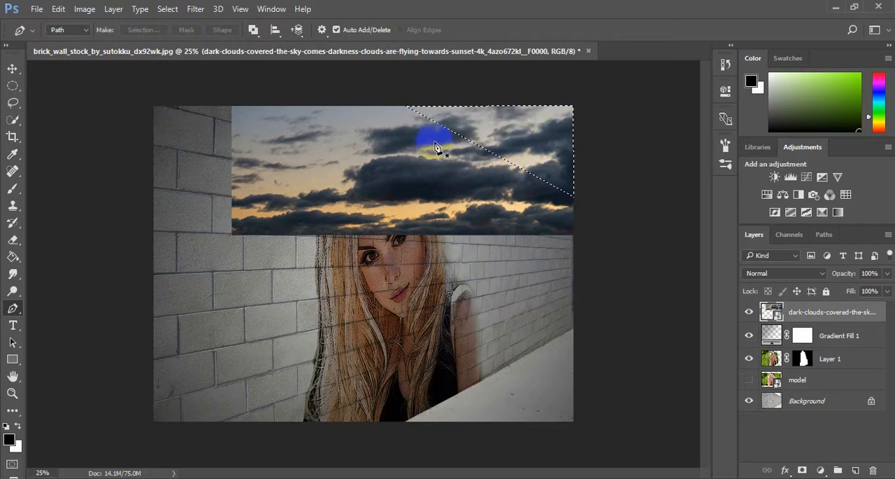
left_click(168, 8)
left_click(178, 67)
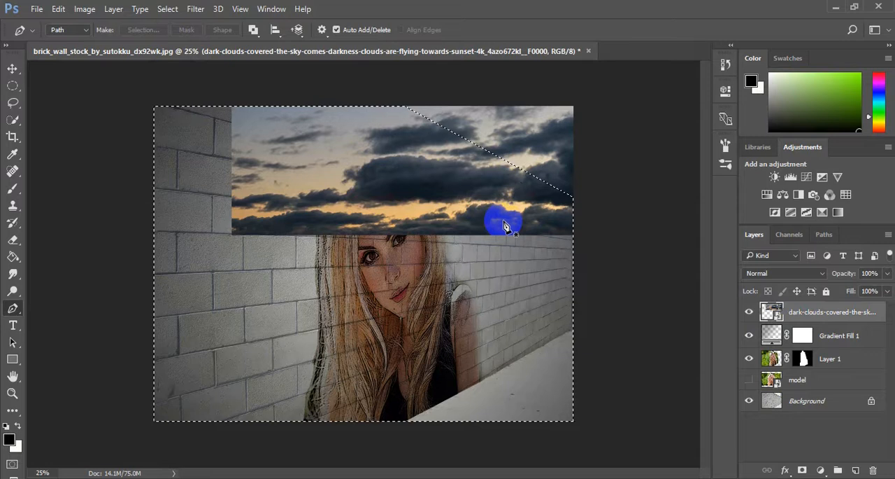
key("Delete")
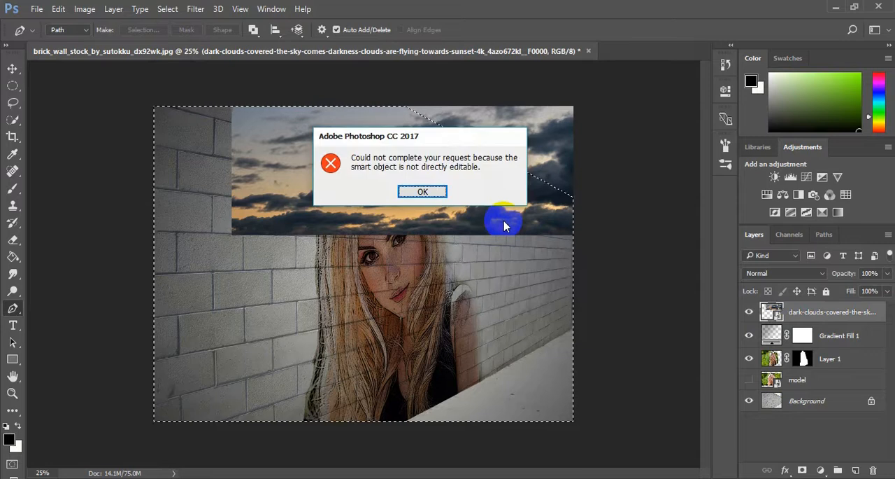
left_click(423, 192)
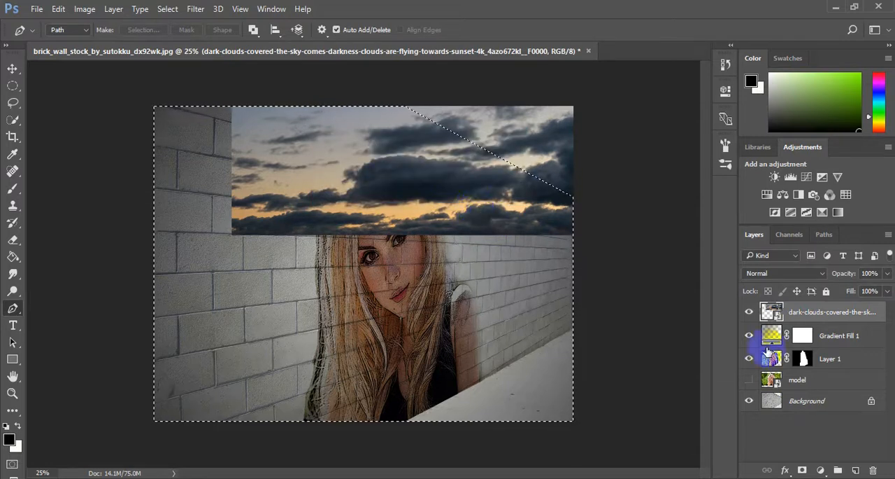
Rasterize the dark-clouds layer, delete its clouds outside the triangular sky area, and deselect
right_click(791, 320)
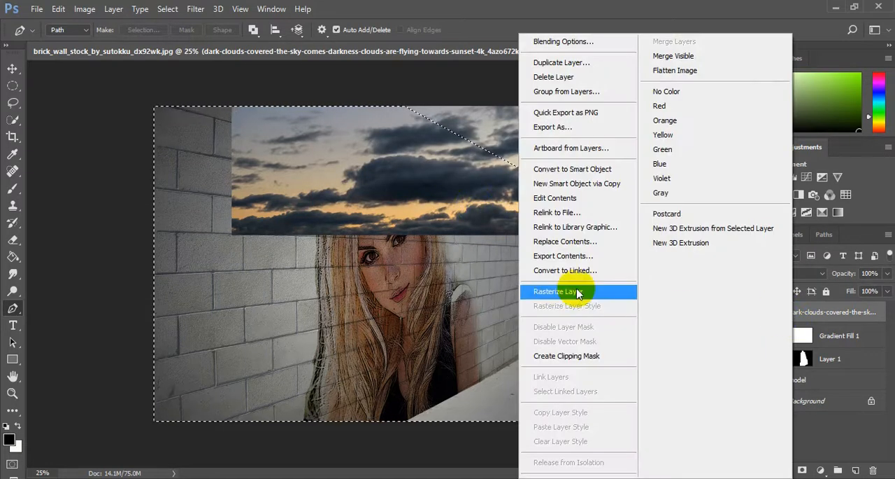
left_click(578, 294)
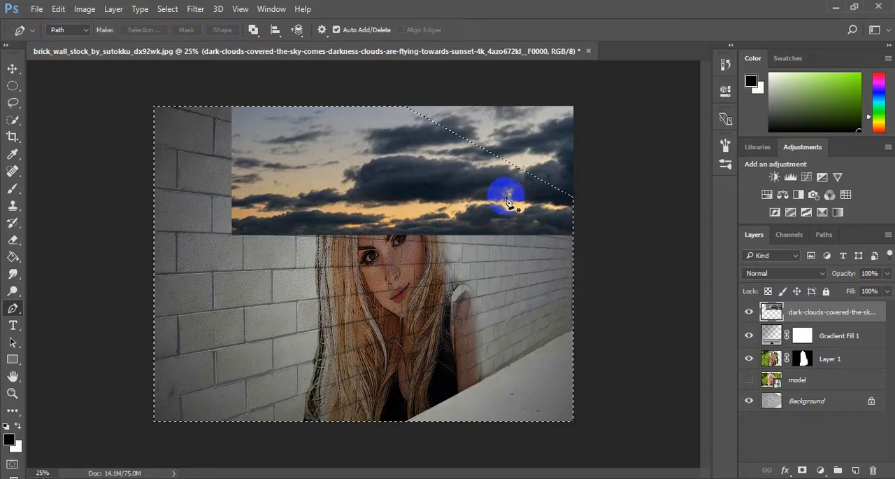
key("Delete")
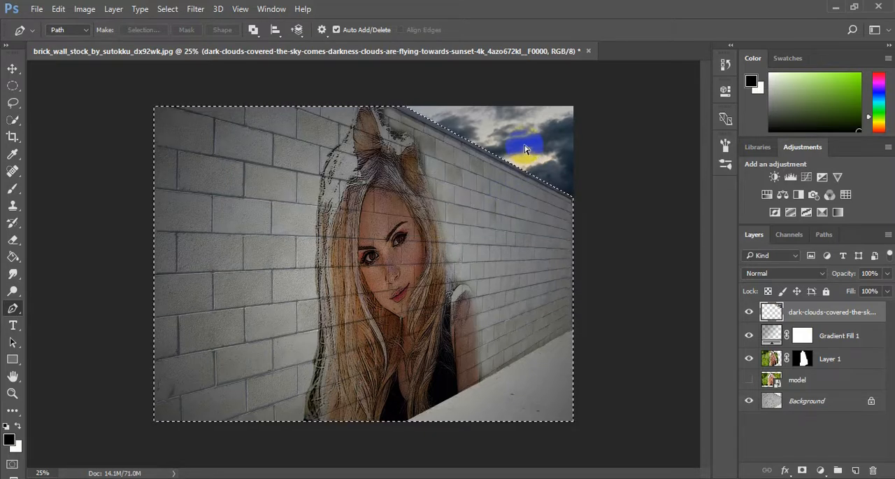
key("ctrl+d")
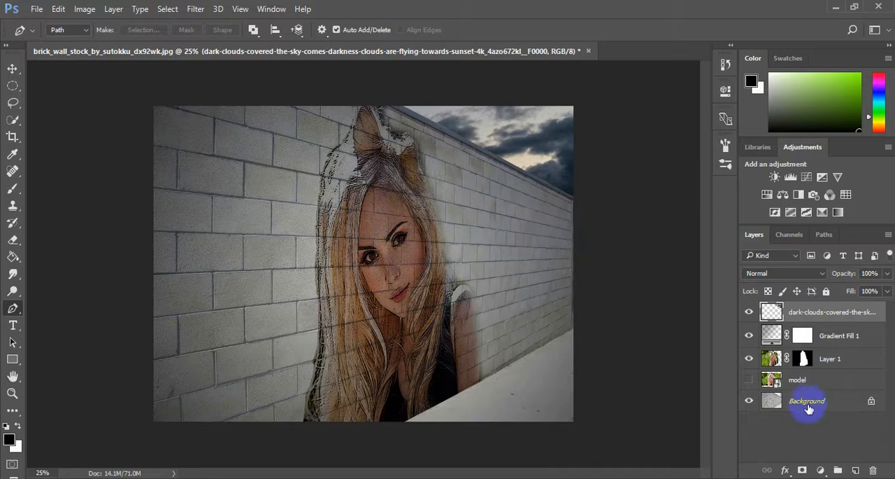
Check what the hidden model layer contains, delete that layer, and leave no layer active
left_click(749, 379)
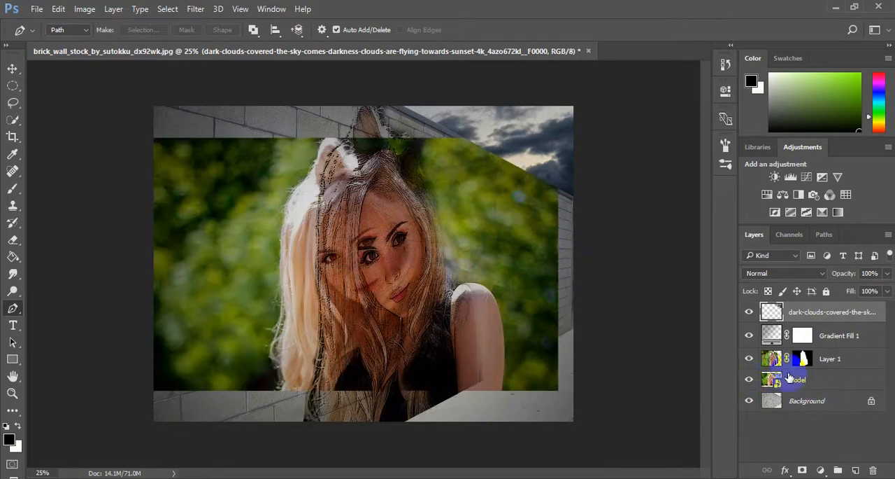
left_click(749, 380)
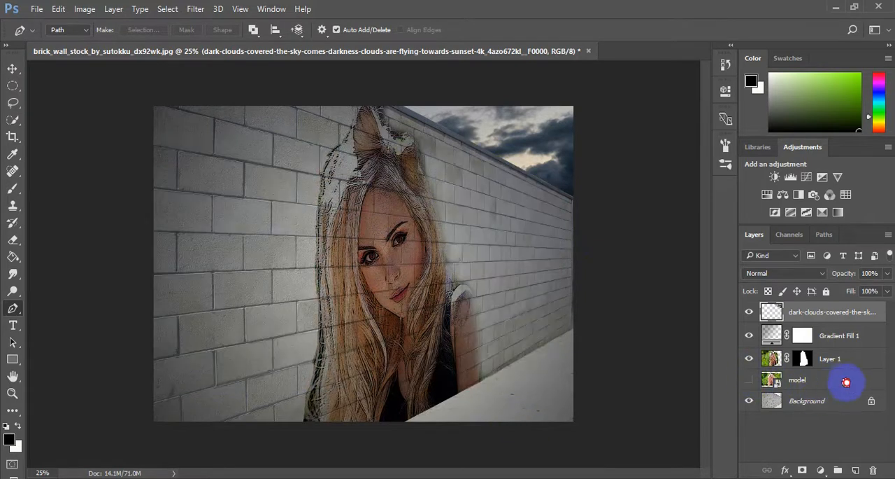
left_click_drag(847, 380, 873, 469)
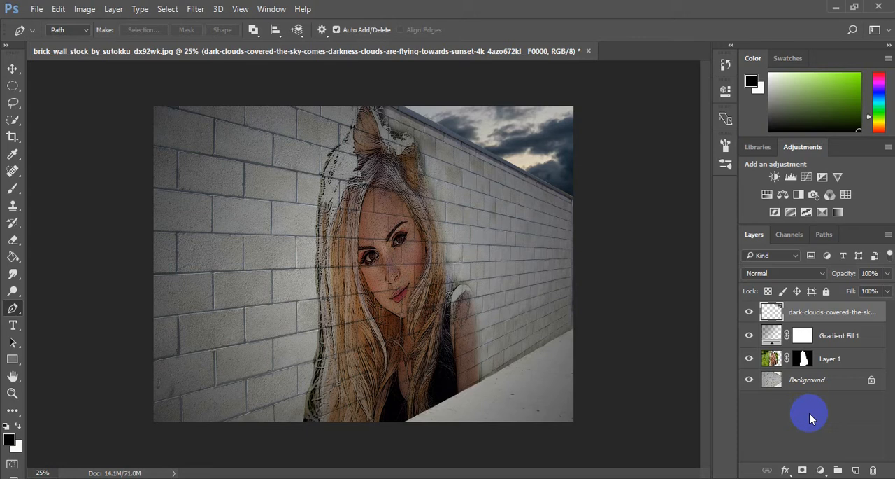
left_click(810, 413)
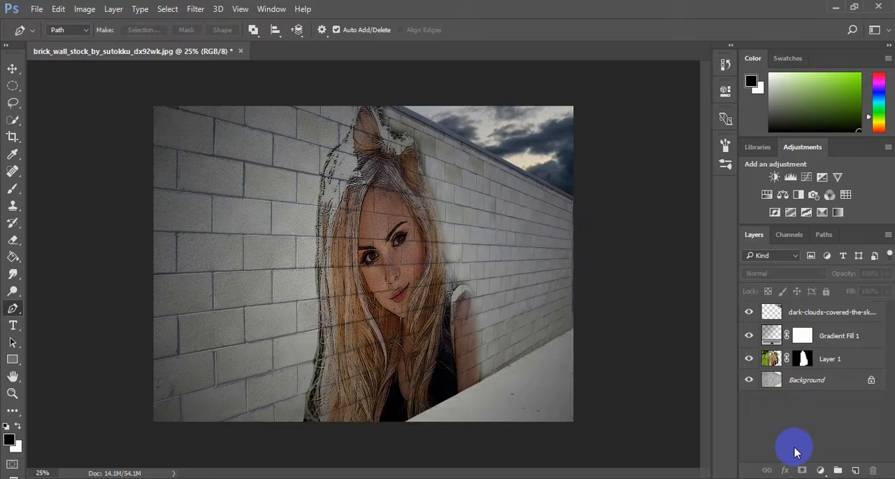
Stamp all visible layers into a merged copy at the top of the stack and name it "new layer"
key("ctrl+shift+alt+e")
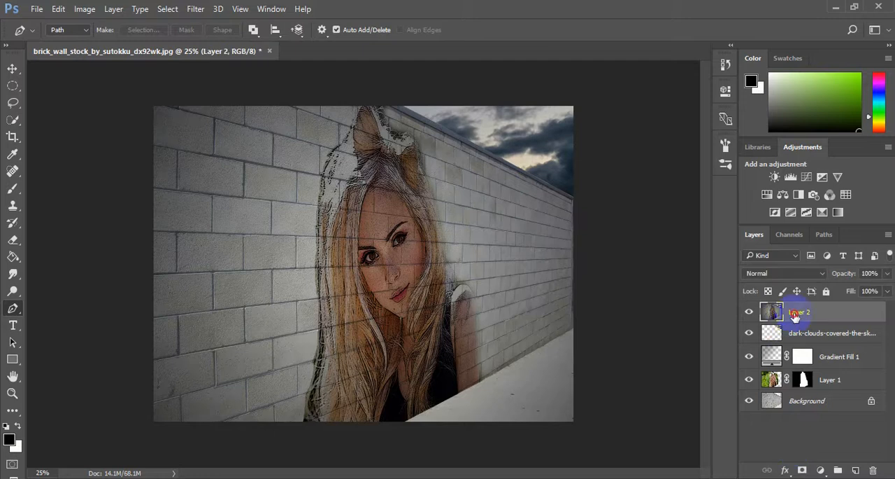
double_click(797, 312)
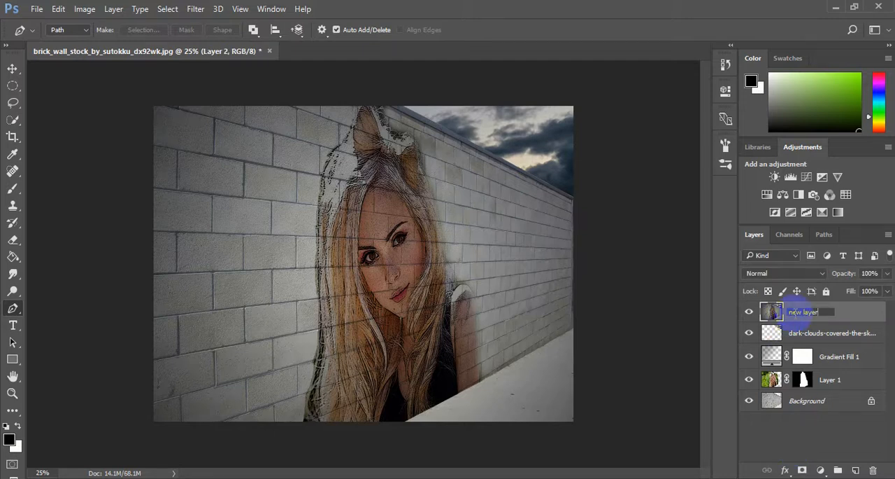
key("Return")
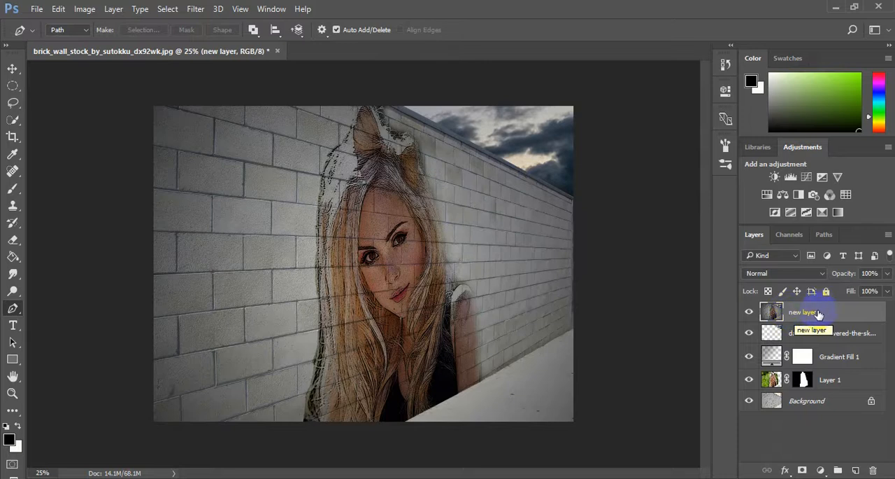
Hide and show the layers beneath "new layer" to compare them with the merged copy
left_click_drag(748, 333, 748, 389)
left_click_drag(747, 340, 749, 388)
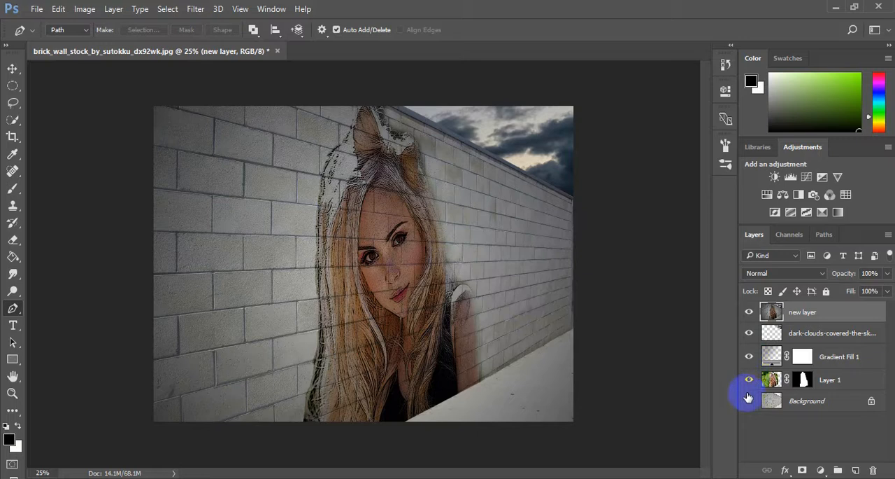
left_click(600, 256)
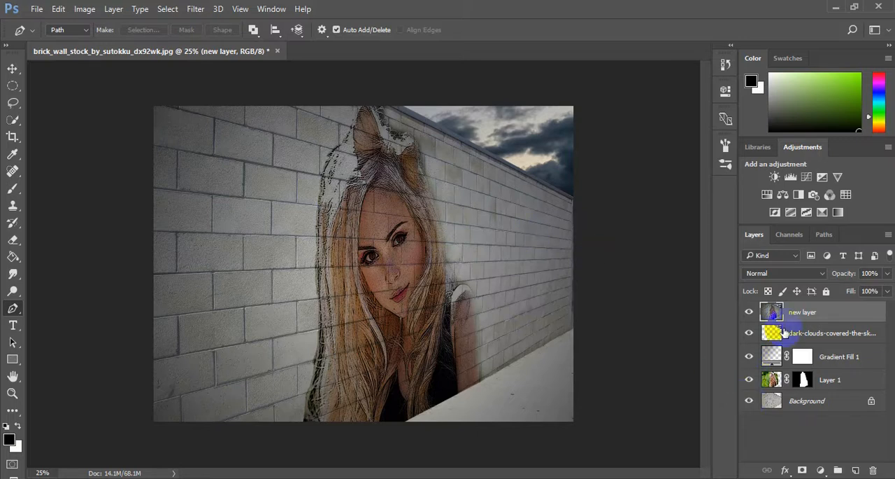
Open the merged "new layer" in the Nik Collection's Color Efex Pro 4 filter
left_click(195, 10)
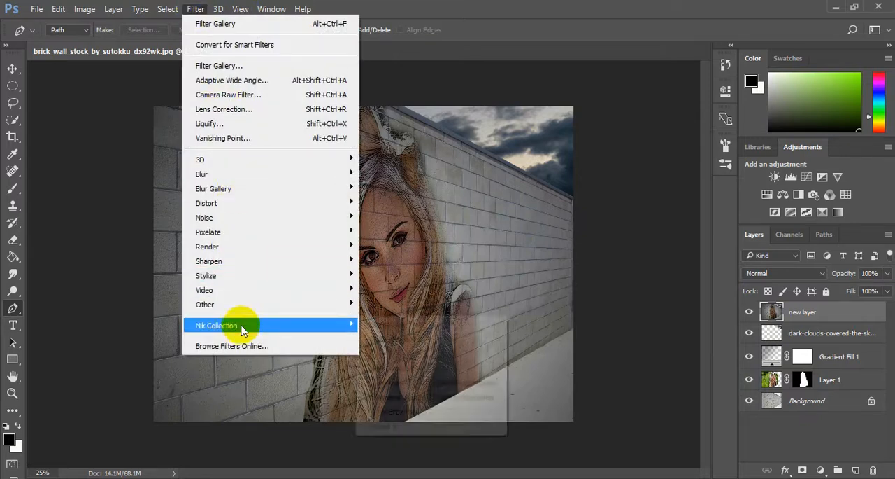
mouse_move(346, 326)
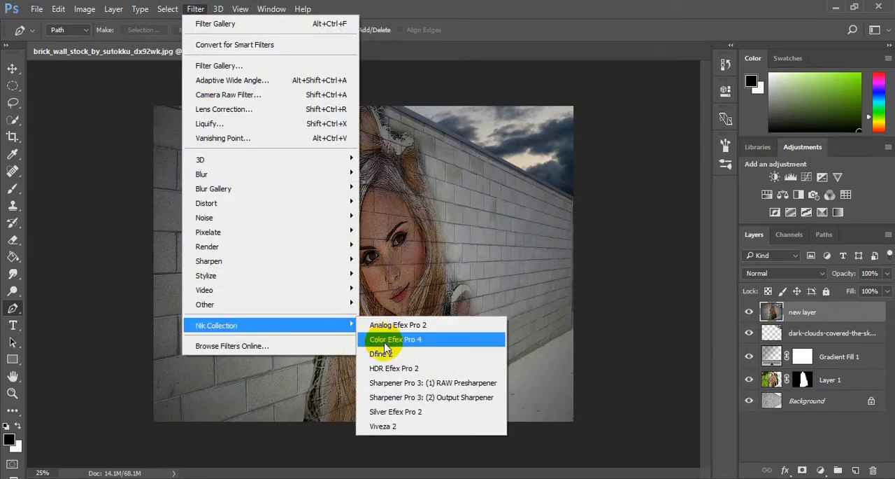
left_click(564, 247)
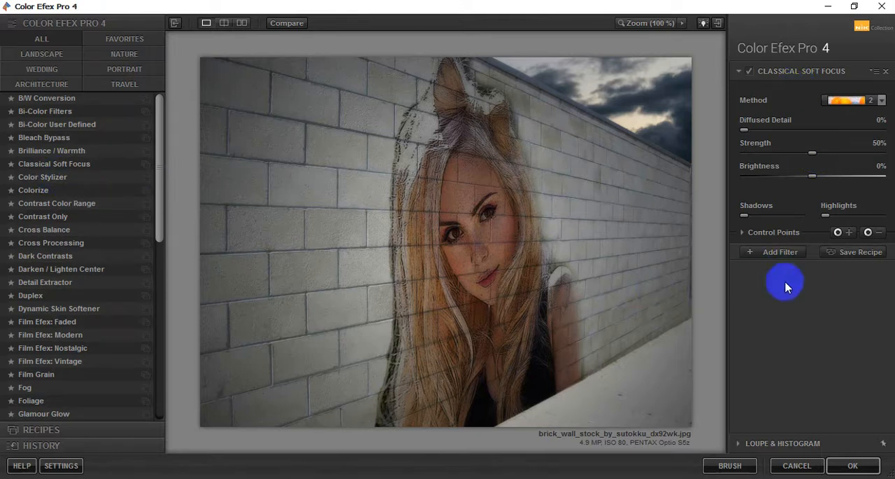
left_click(524, 276)
Preview the Ink, Infrared Film, Indian Summer, Image Borders and High Key filters on the graffiti picture
mouse_move(168, 168)
left_mouse_down()
mouse_move(160, 170)
mouse_move(140, 277)
mouse_move(166, 170)
mouse_move(155, 260)
left_mouse_up()
left_click(23, 337)
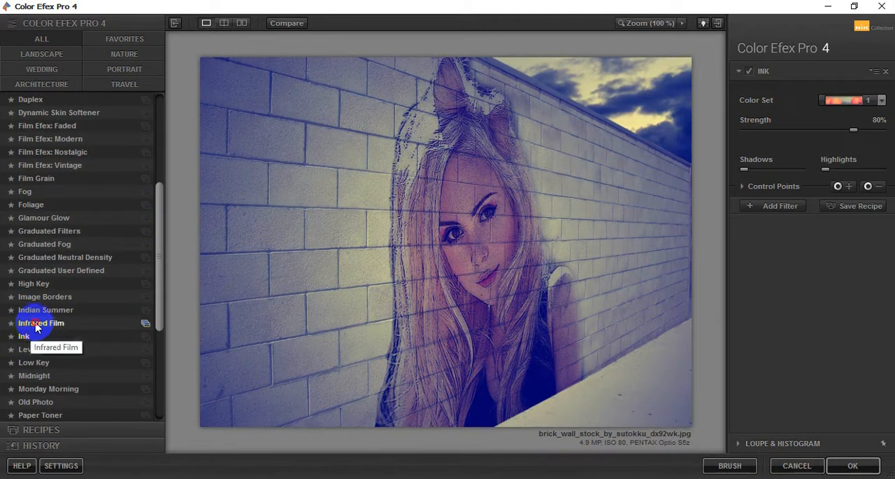
left_click(36, 324)
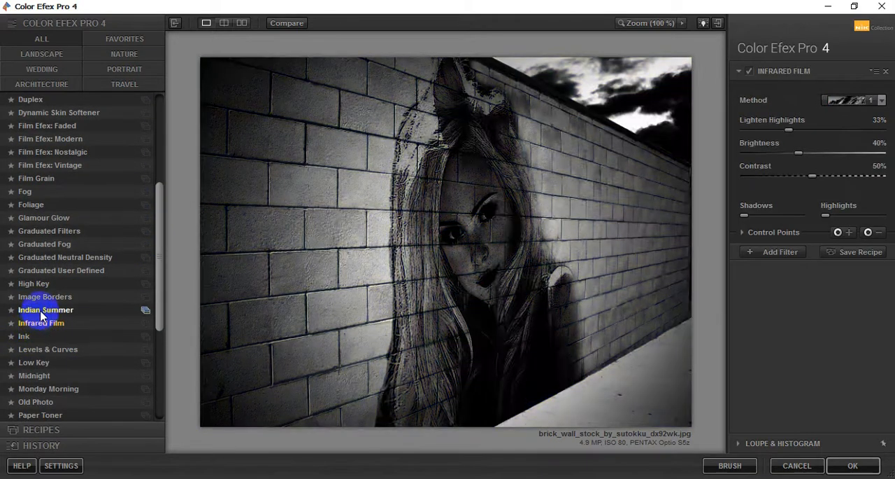
left_click(42, 310)
left_click(42, 297)
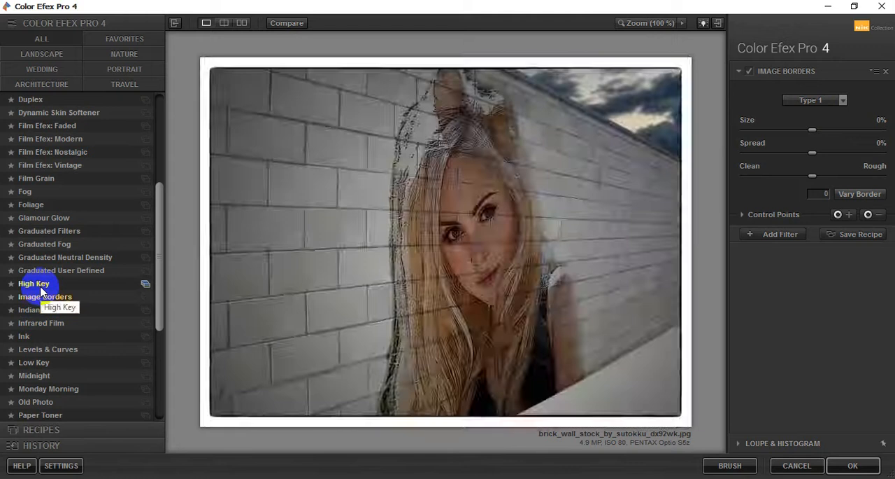
left_click(39, 282)
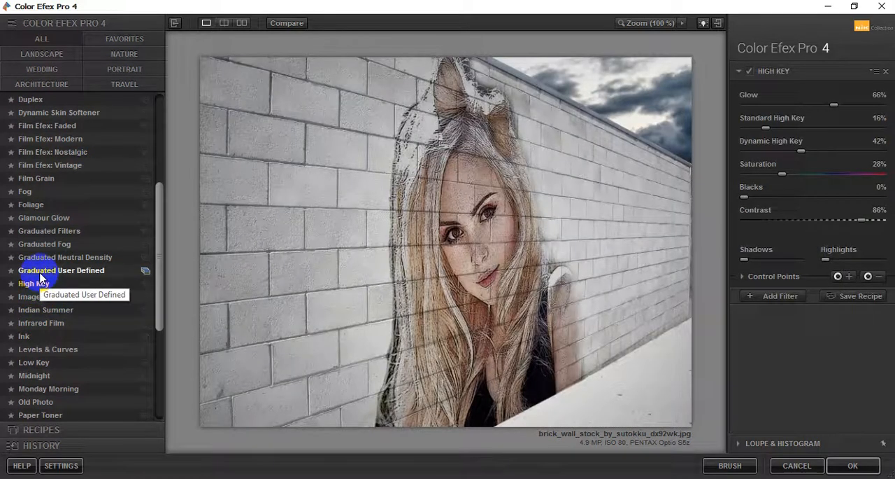
Preview the four Graduated filters from User Defined to Graduated Filters, plus Glamour Glow, Fog and Film Grain
left_click(40, 277)
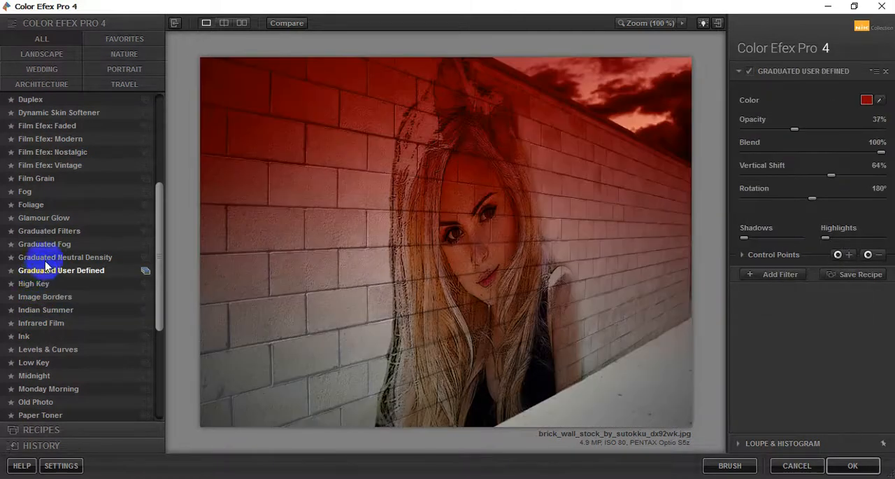
left_click(47, 259)
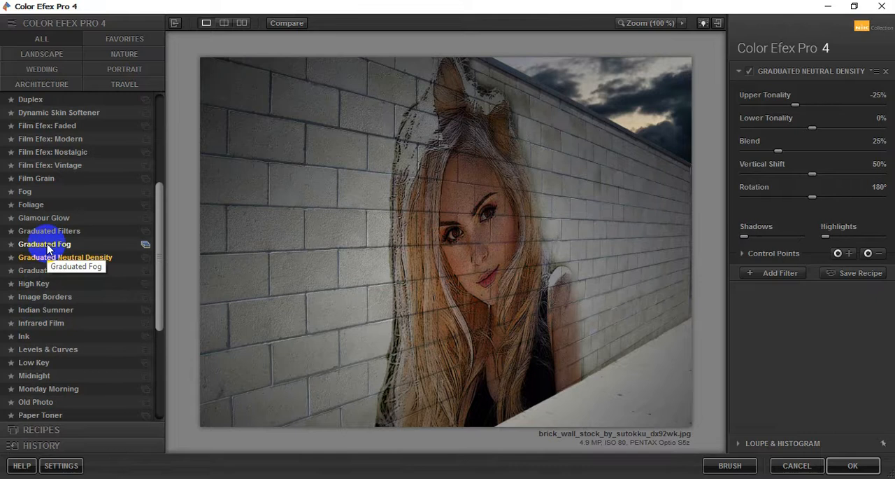
left_click(47, 245)
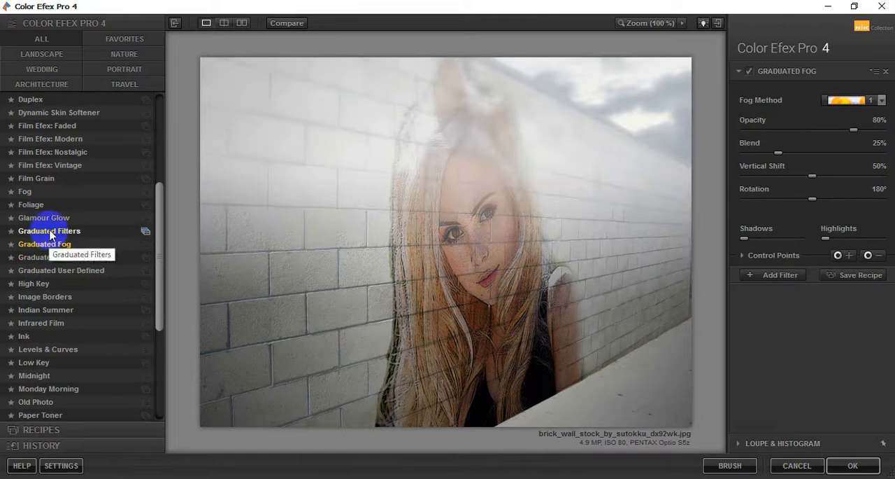
left_click(49, 233)
left_click(48, 219)
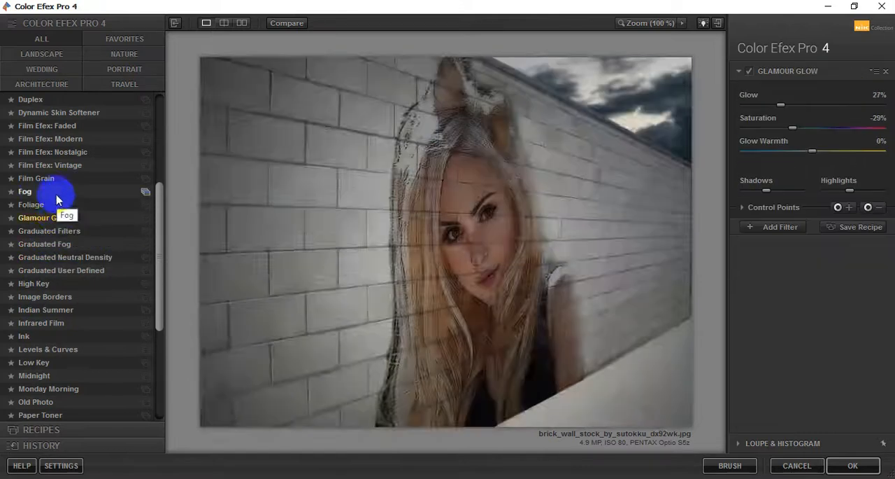
left_click(42, 194)
left_click(38, 178)
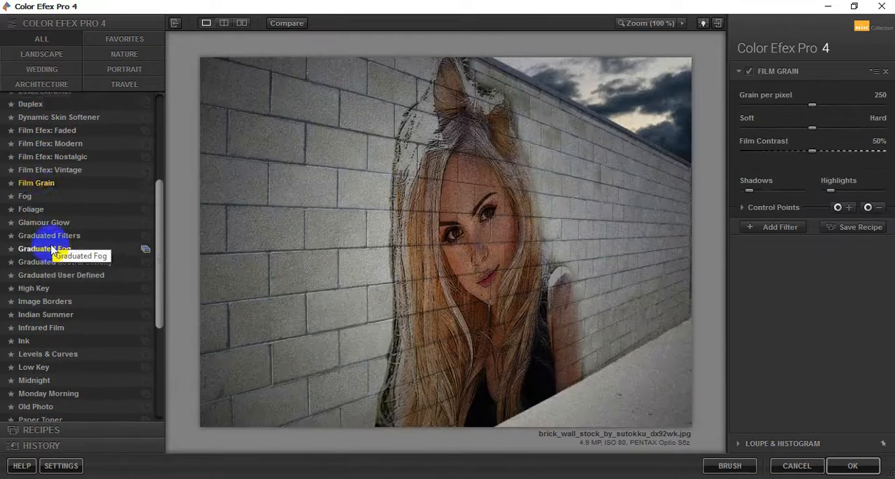
Preview the Film Efex Vintage, Modern and Faded looks and the Detail Extractor filter
scroll(36, 198, "up", 1)
left_click(36, 205)
scroll(39, 224, "up", 1)
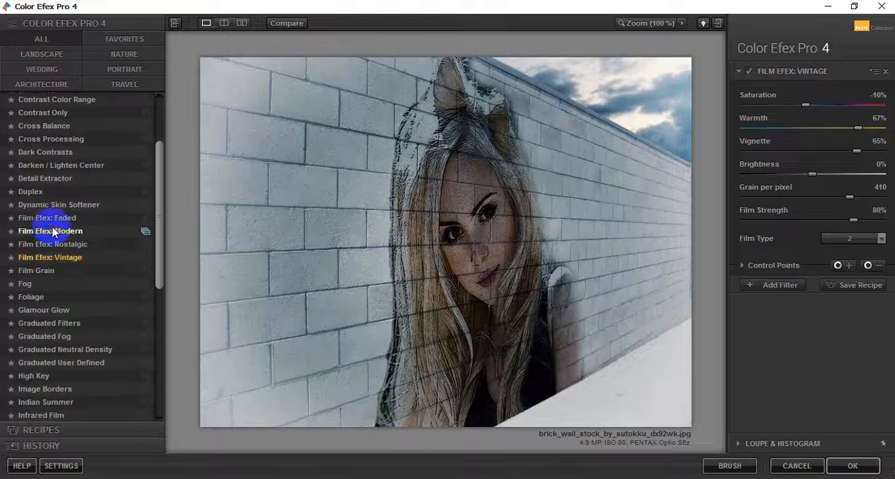
left_click(42, 235)
left_click(48, 224)
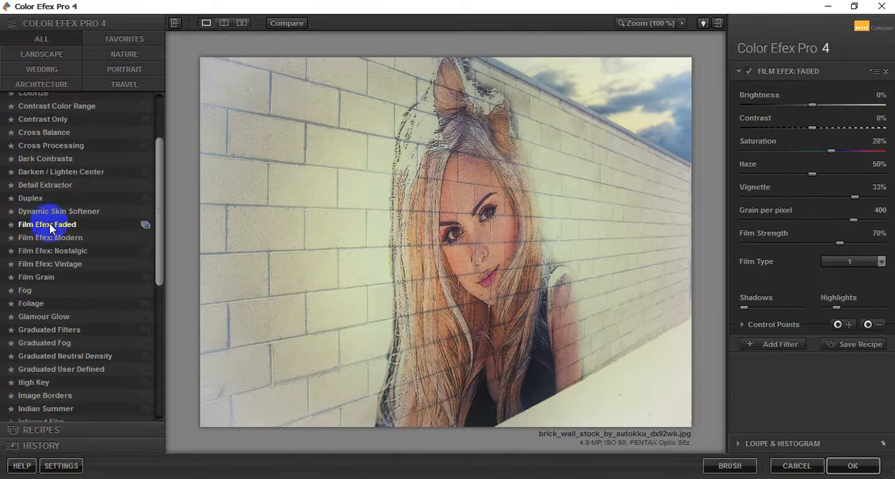
scroll(49, 228, "up", 1)
left_click(34, 225)
scroll(38, 231, "up", 1)
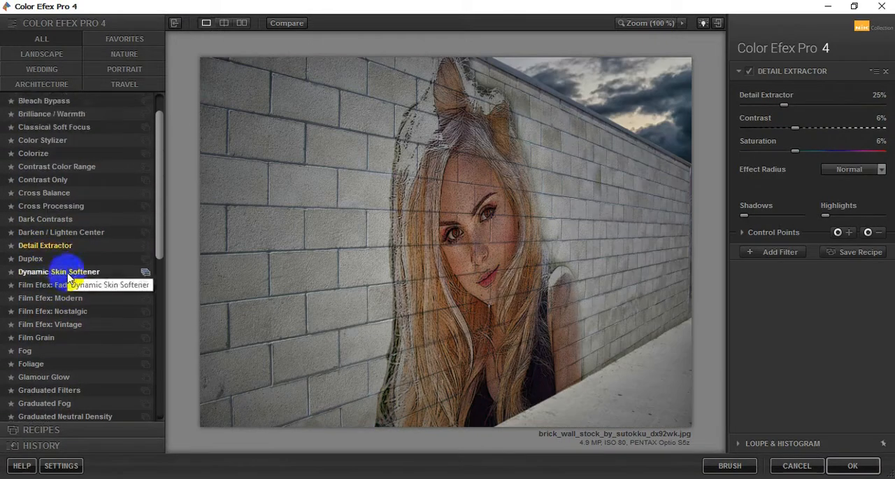
Preview the Contrast Only, Cross Balance and Cross Processing filters, trying Cross Processing method B01
left_click(59, 216)
left_click(63, 230)
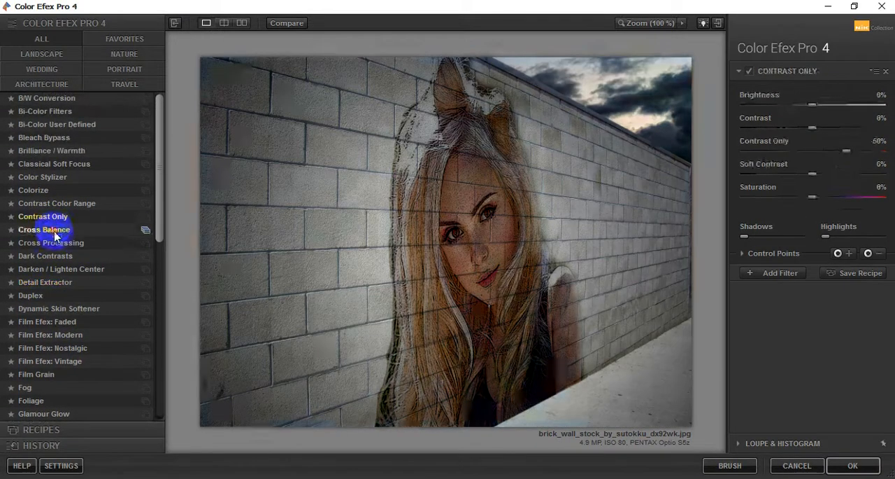
left_click(53, 243)
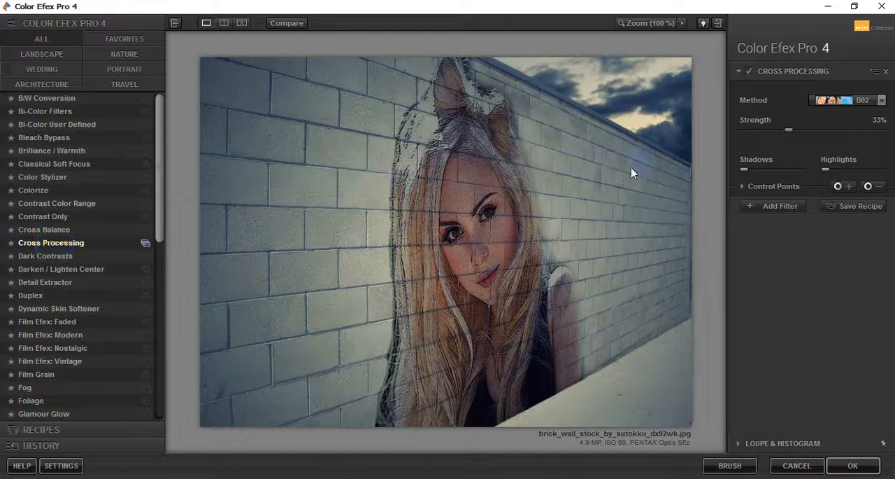
left_click(880, 100)
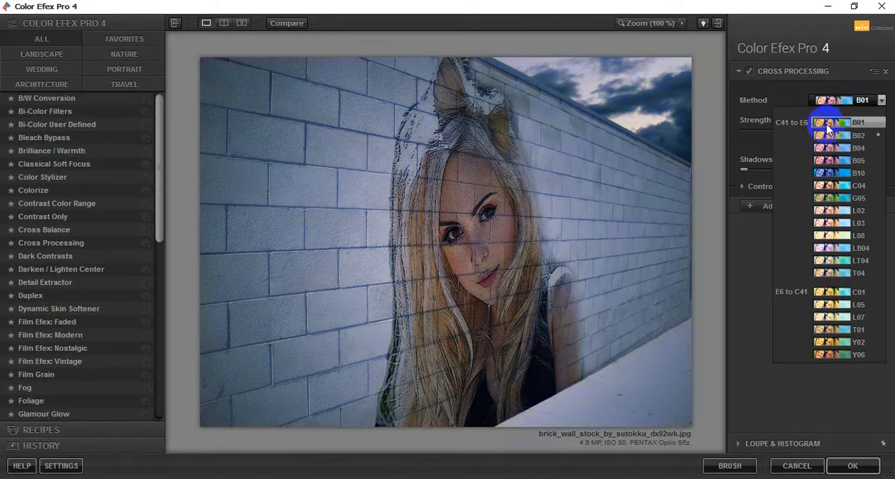
Apply the Colorize filter to the graffiti picture with method 6, a light blue colour and 19% strength
left_click(33, 193)
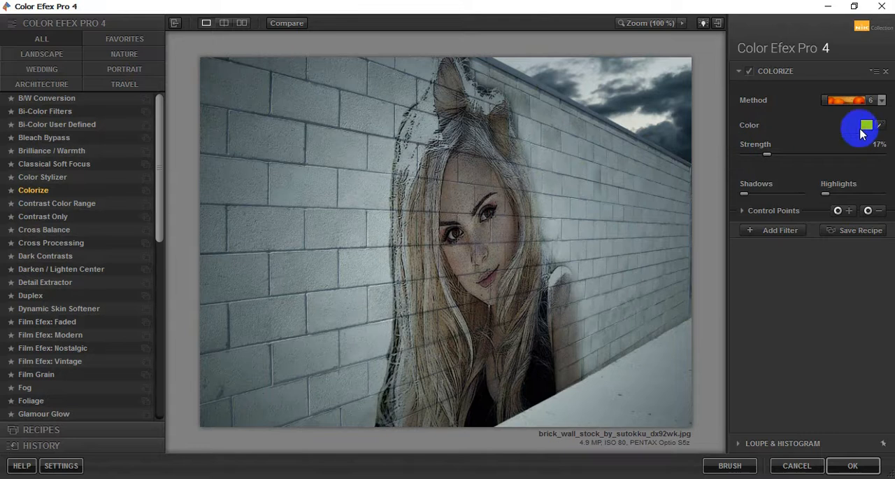
left_click(885, 101)
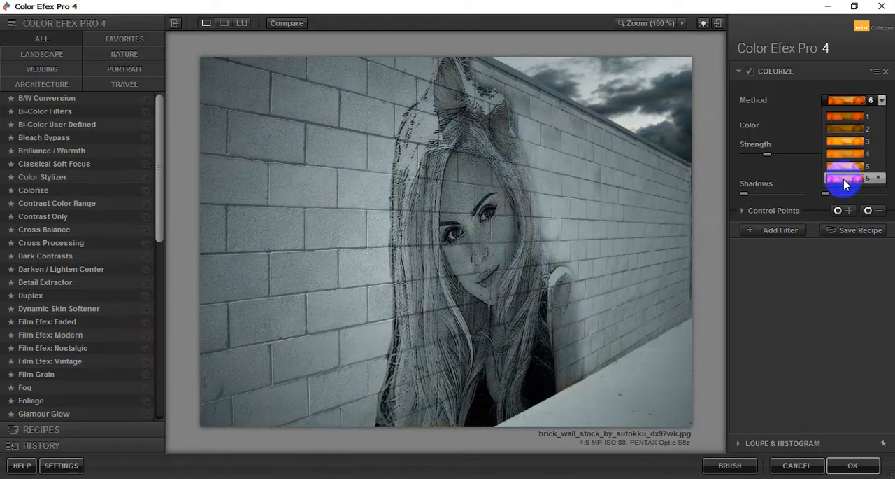
left_click(845, 179)
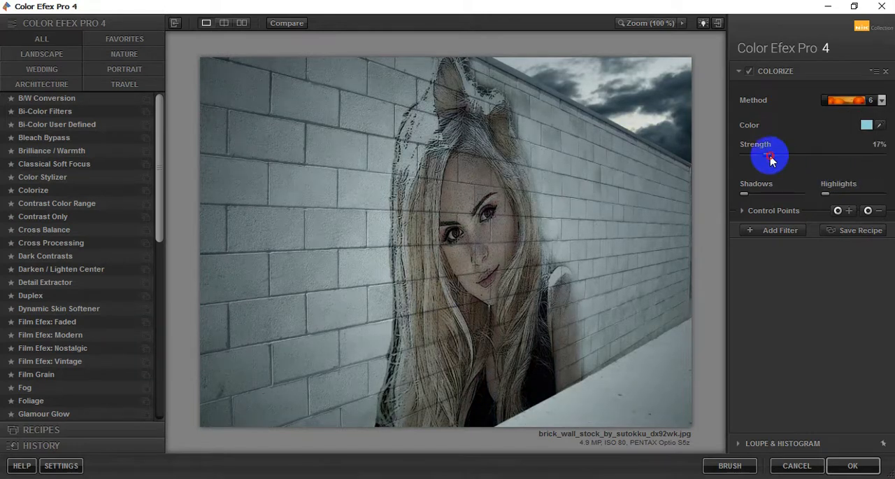
mouse_move(770, 160)
left_mouse_down()
mouse_move(819, 158)
mouse_move(787, 160)
left_mouse_up()
mouse_move(748, 198)
left_mouse_down()
mouse_move(773, 198)
mouse_move(746, 198)
left_mouse_up()
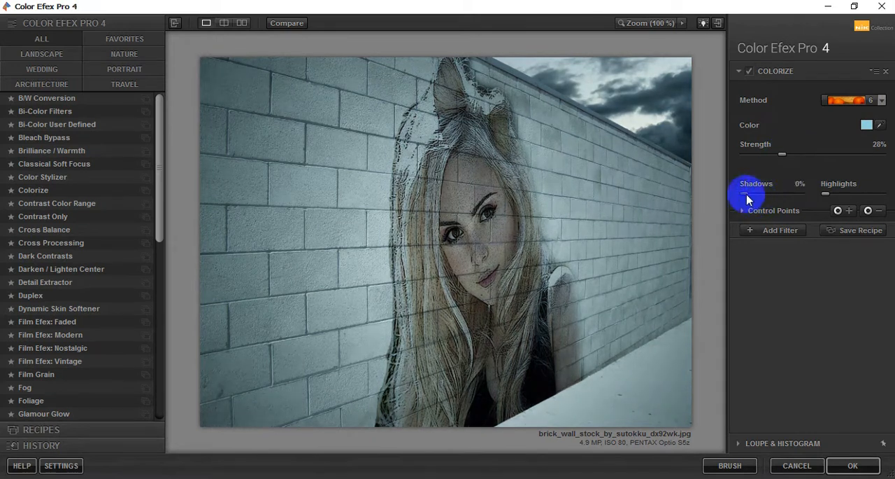
mouse_move(784, 160)
left_mouse_down()
mouse_move(808, 161)
mouse_move(746, 161)
mouse_move(782, 160)
mouse_move(774, 162)
left_mouse_up()
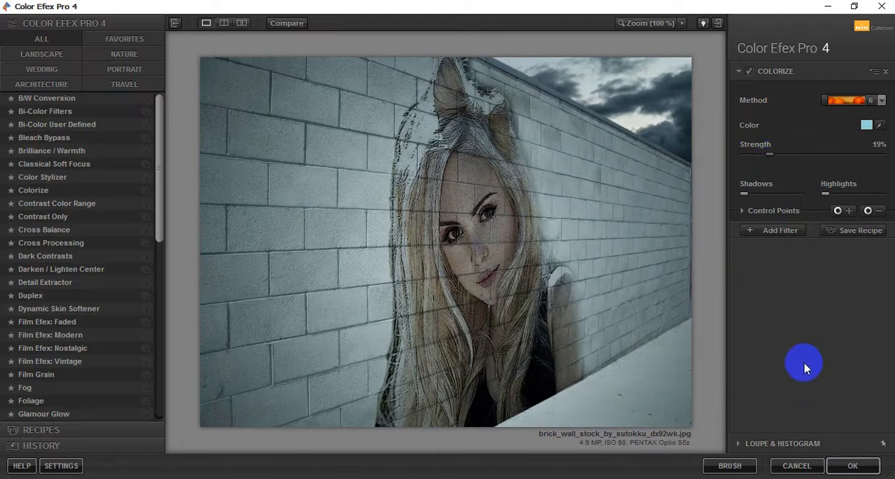
left_click(837, 468)
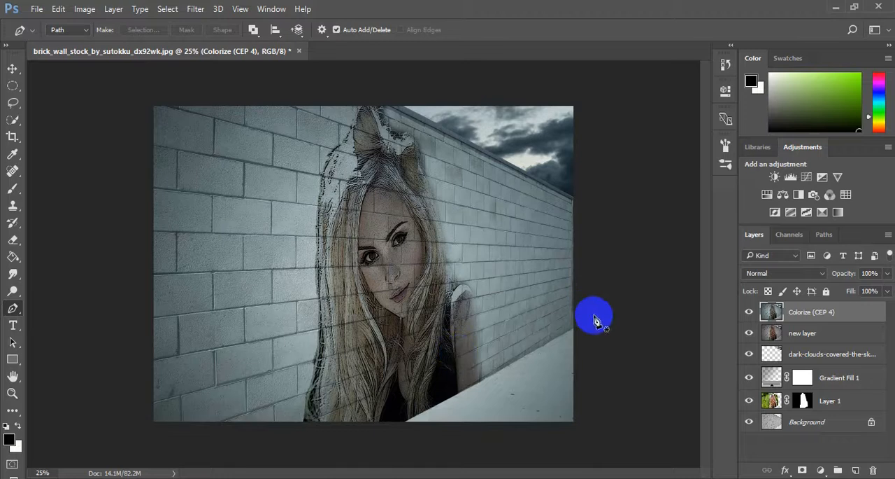
key("ctrl+plus")
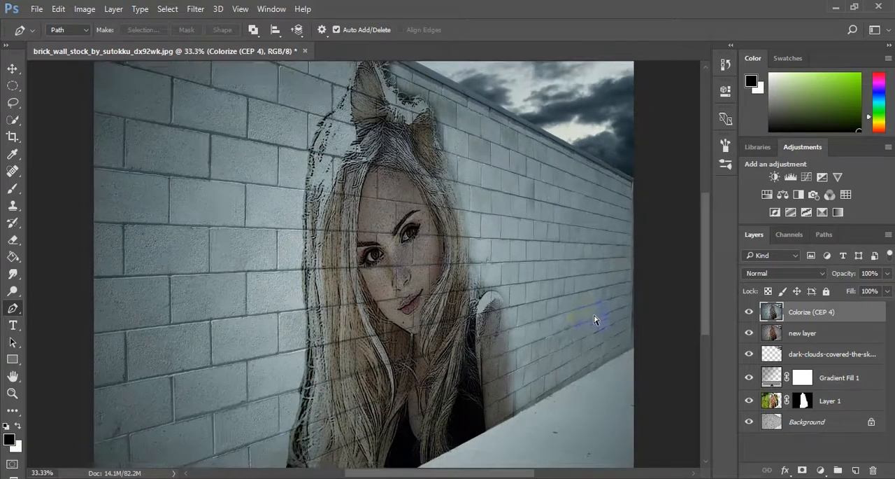
key("ctrl+minus")
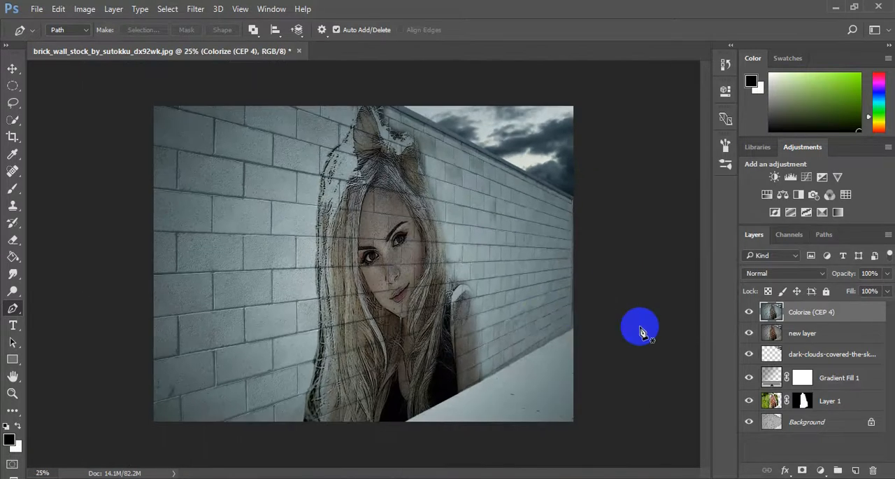
left_click(196, 10)
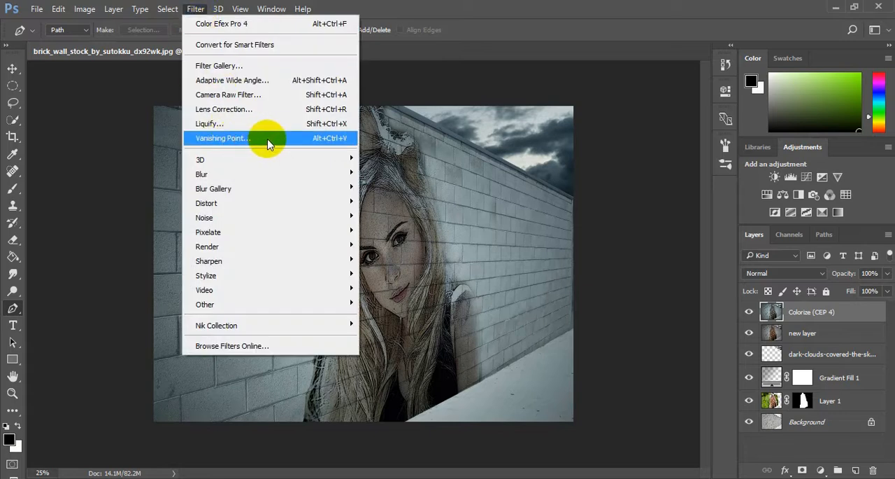
left_click(533, 6)
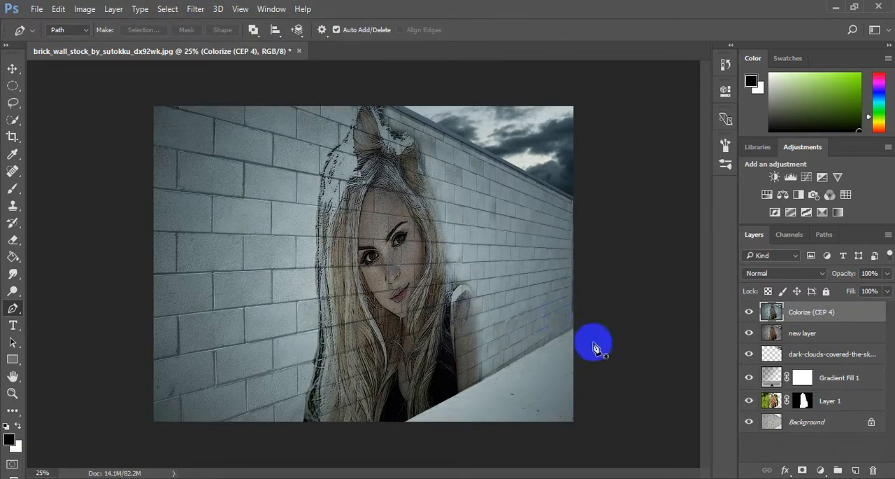